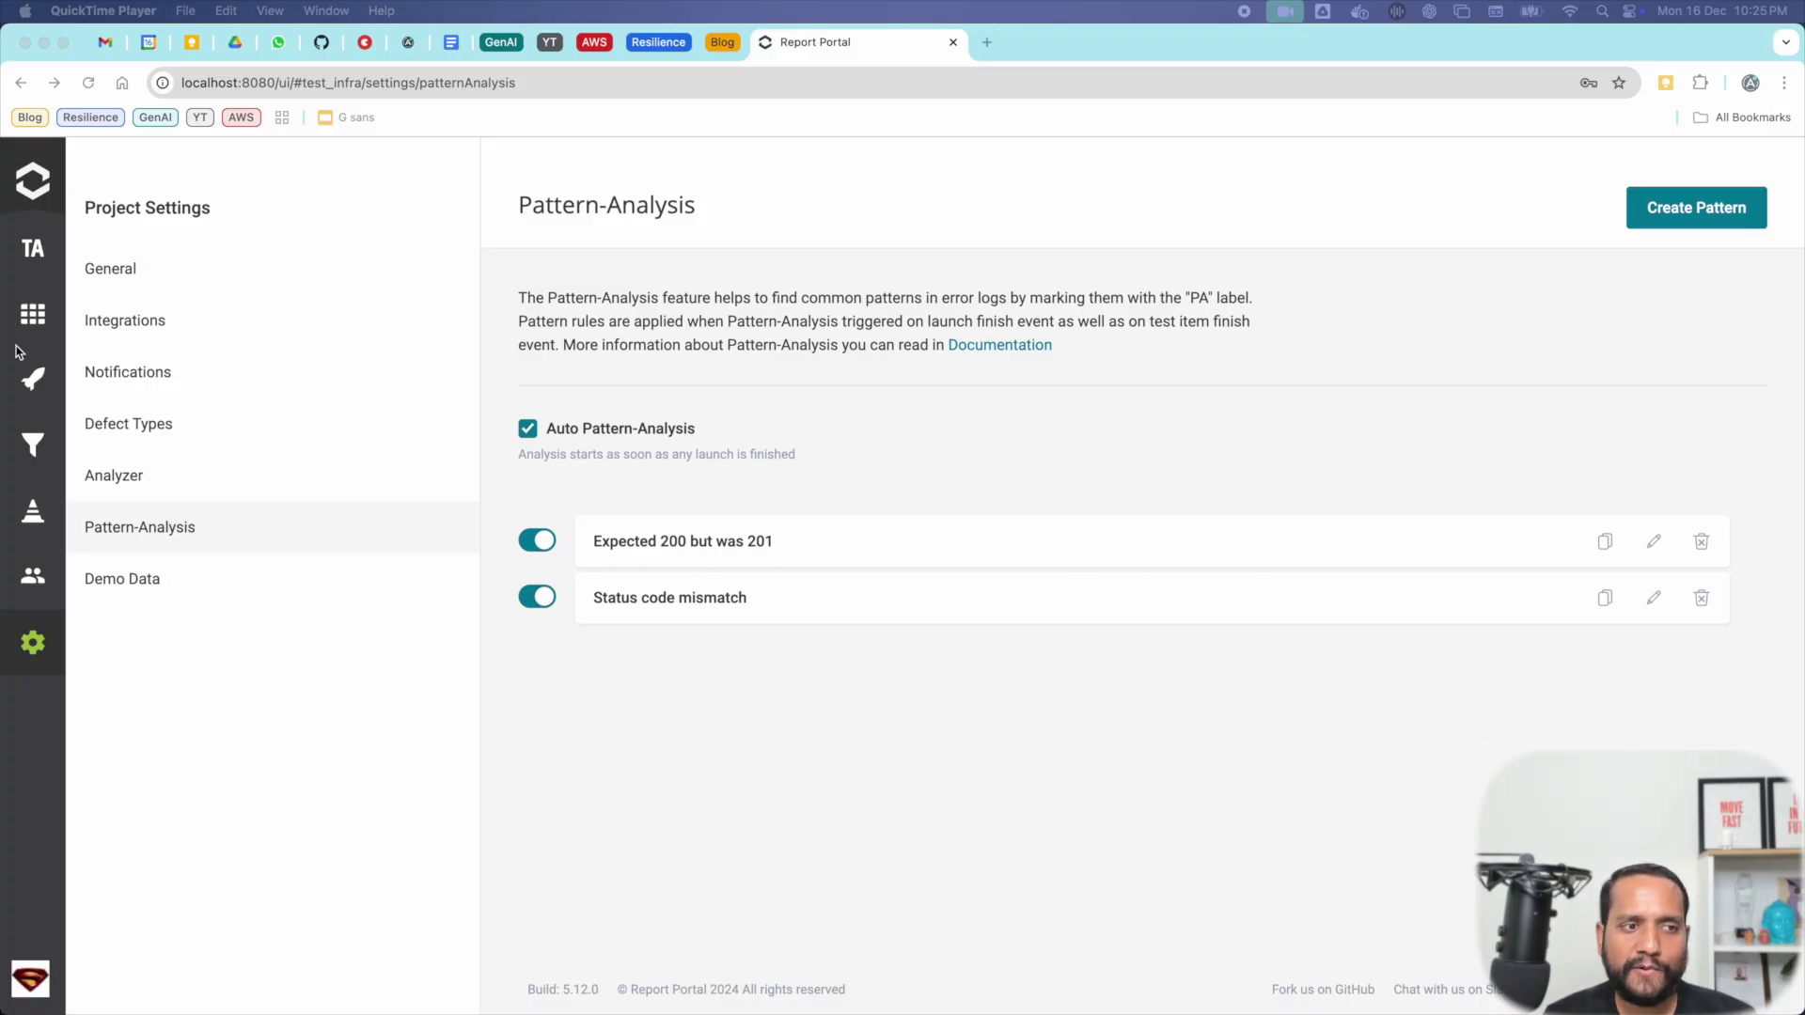
Step: Open the failed tests of launch identity_tests #7 and review their errors and defect types
left_click(38, 380)
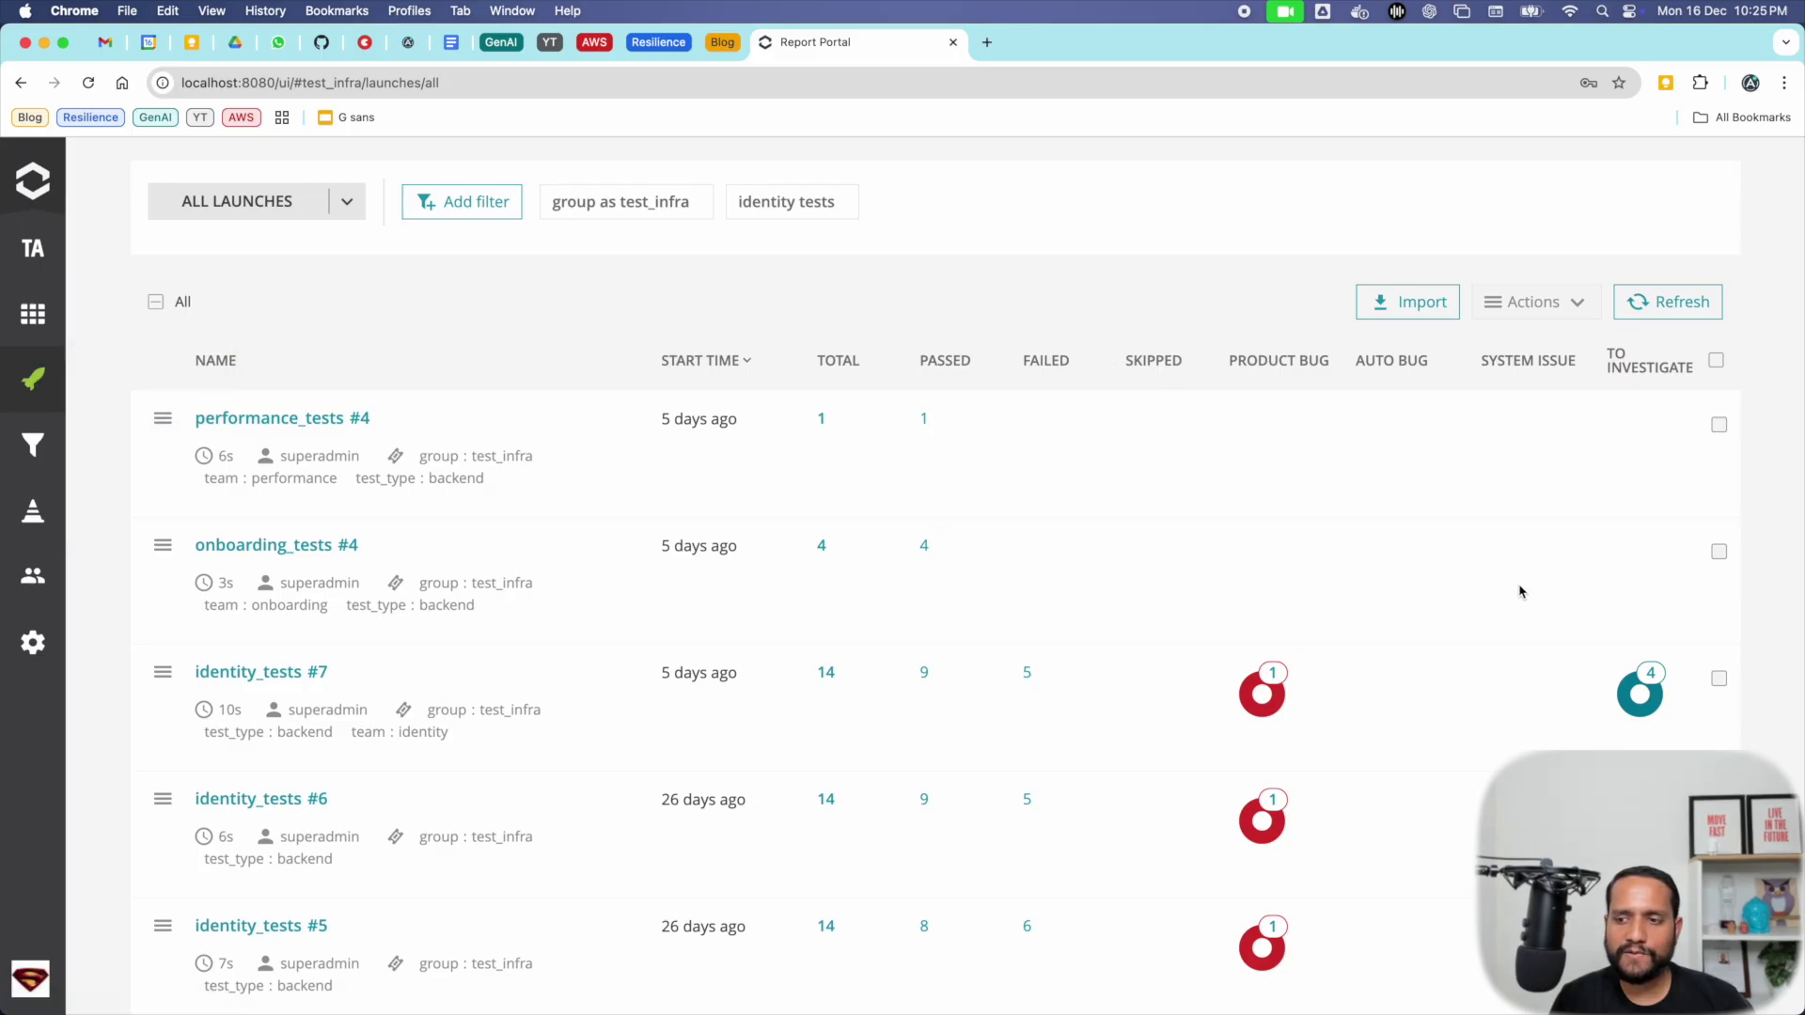
scroll(1316, 584, "down", 4)
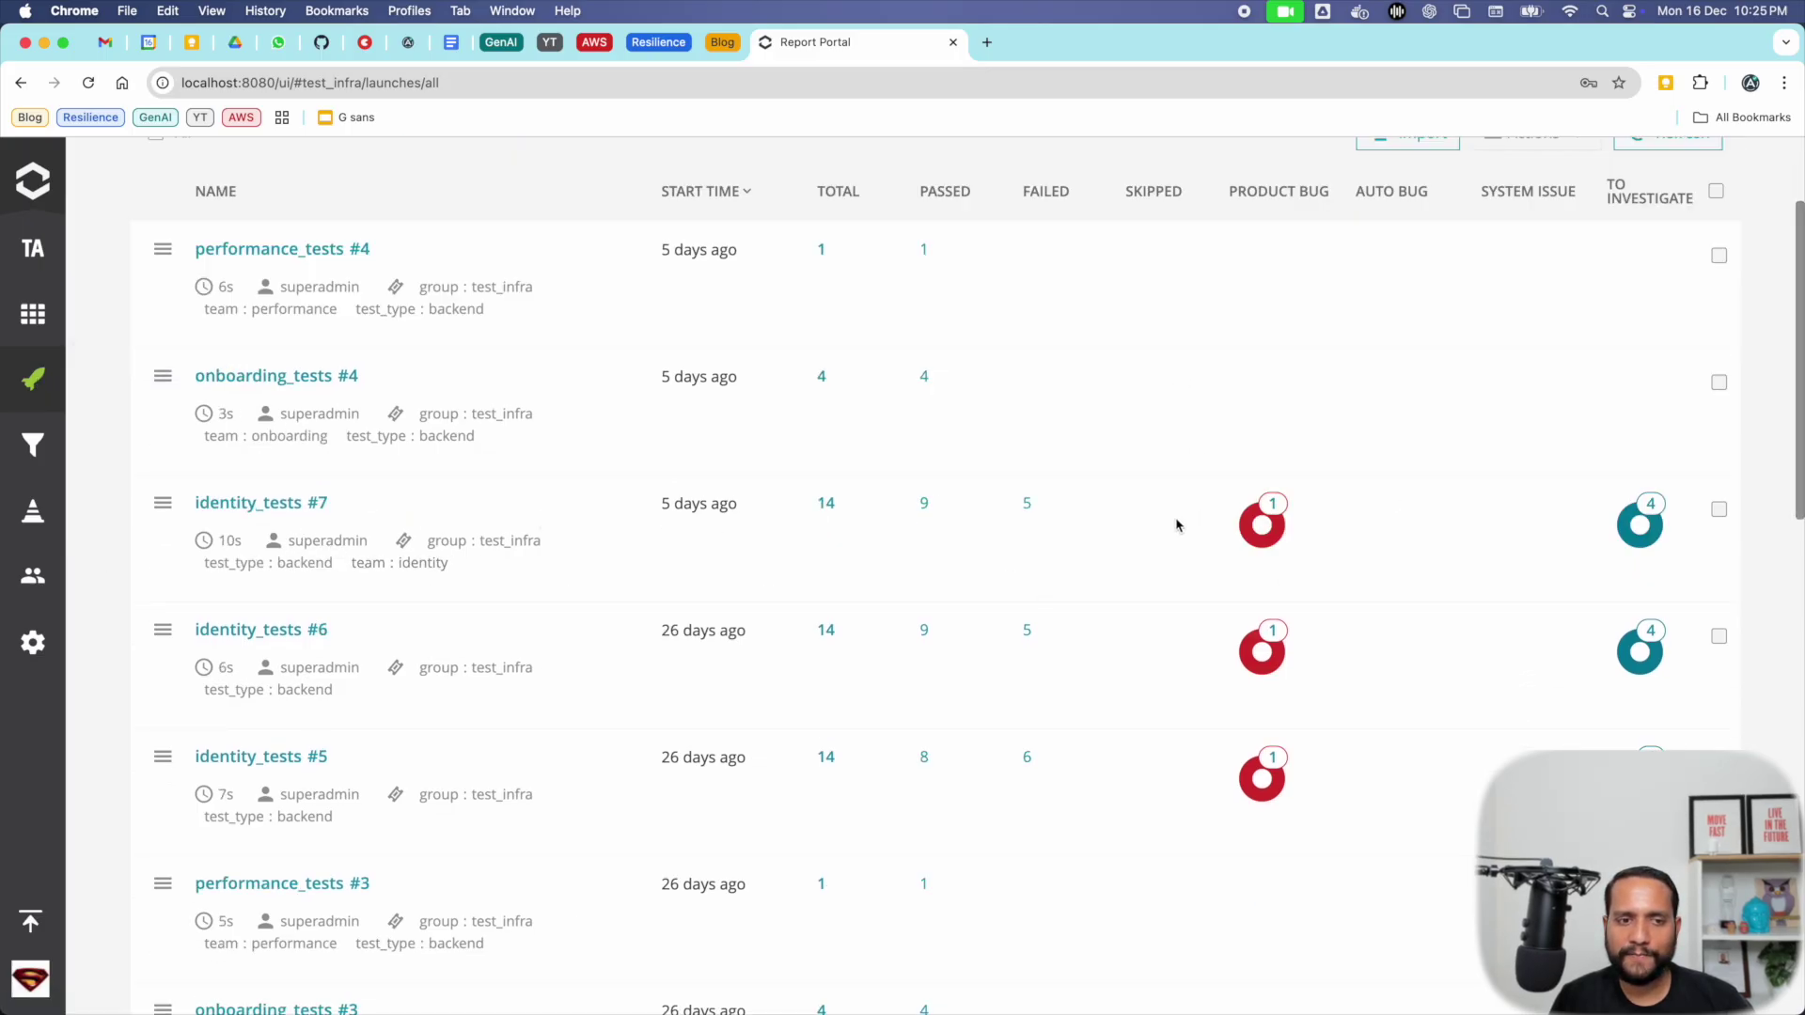
left_click(1027, 505)
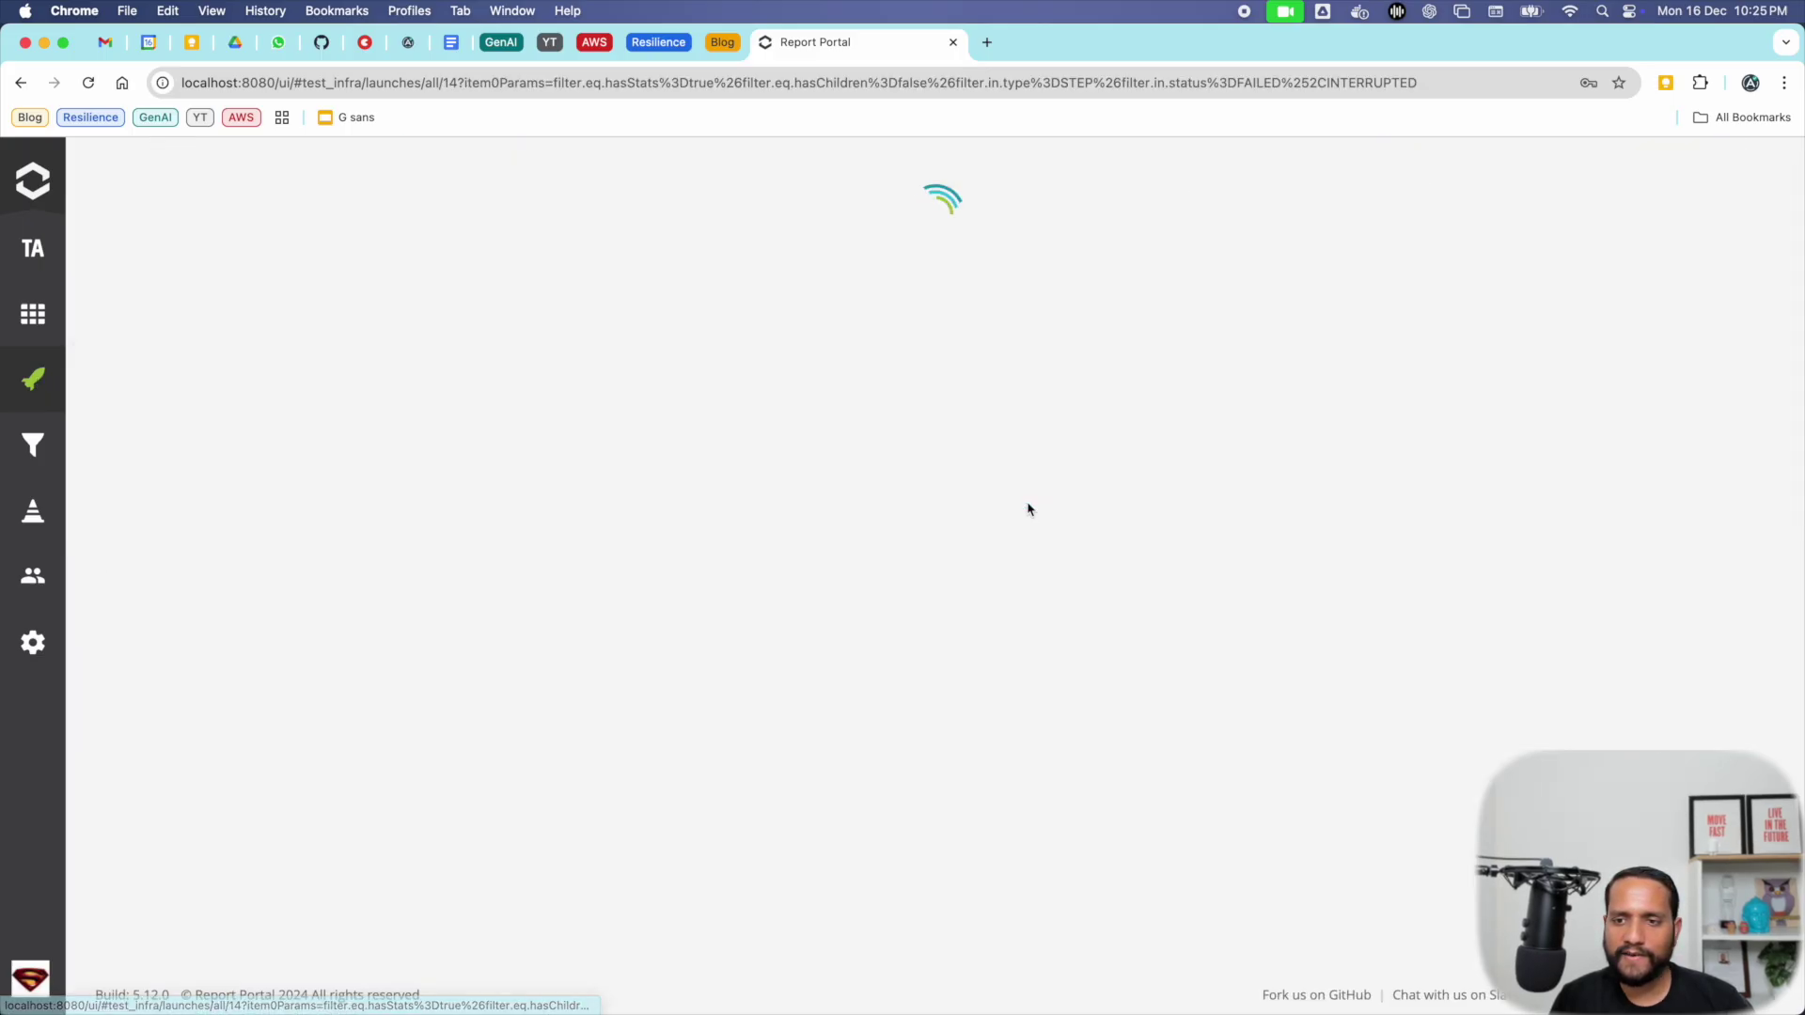
scroll(1516, 665, "down", 3)
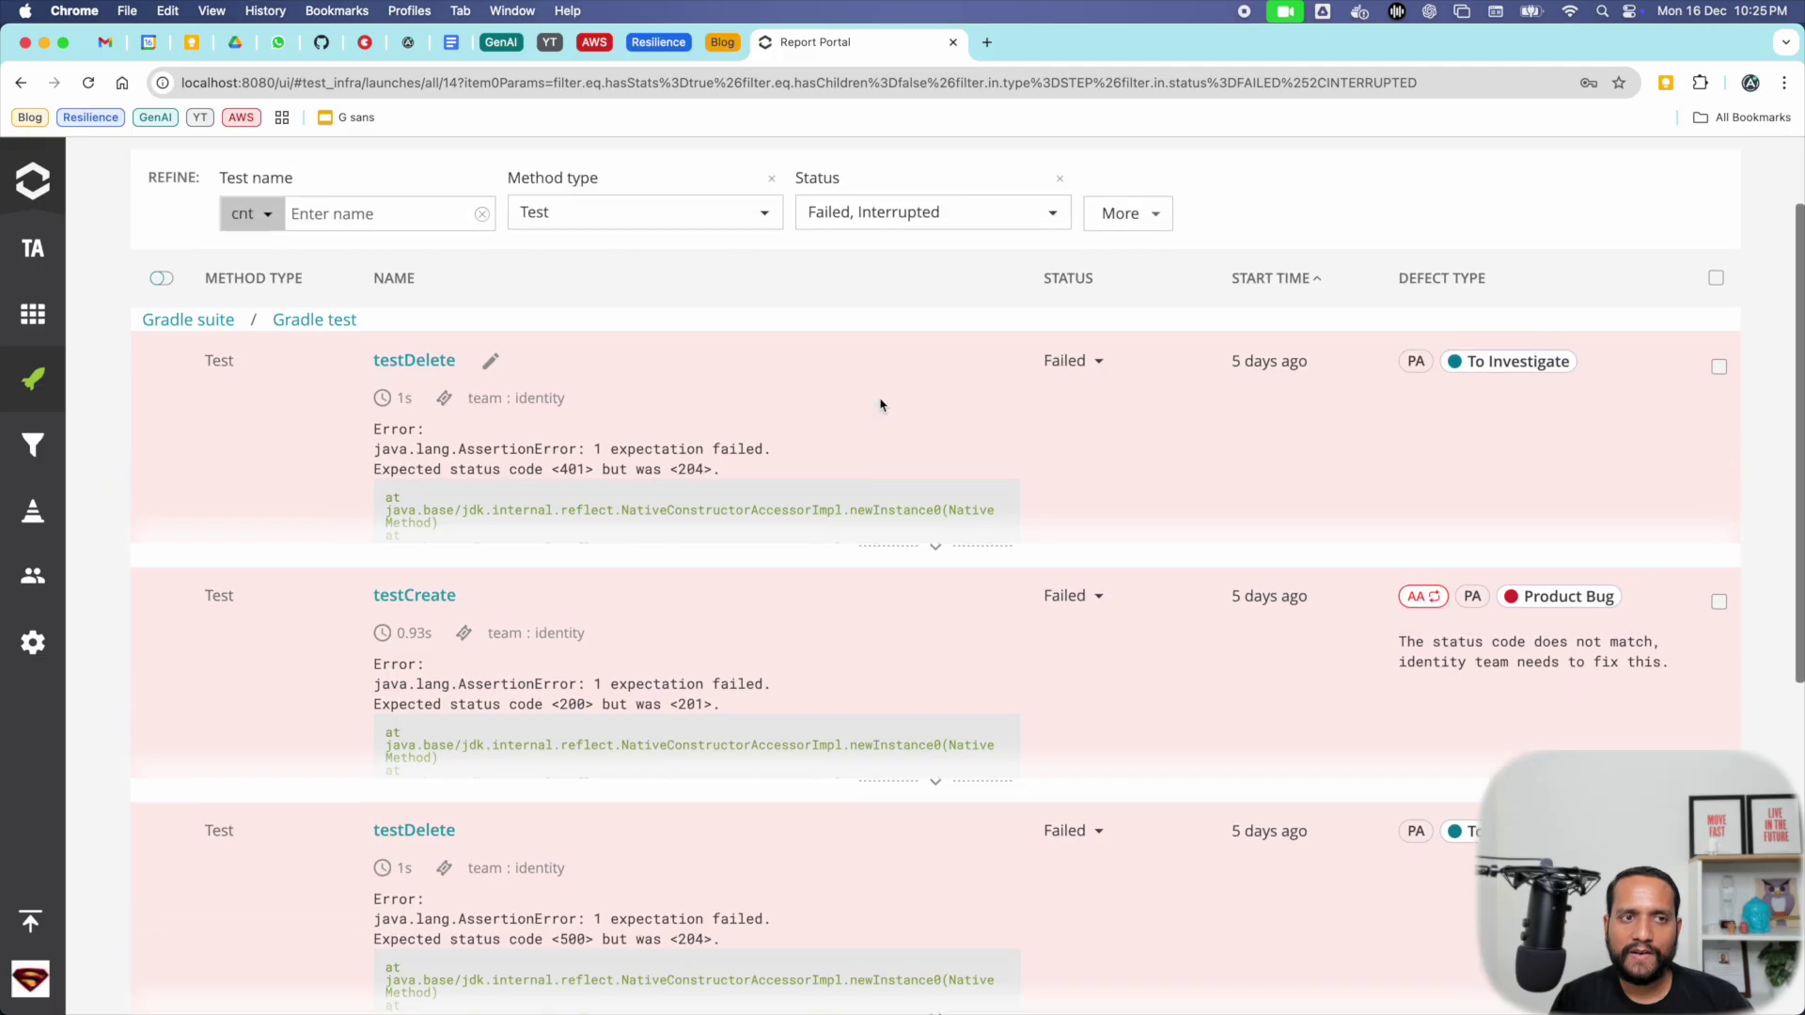
scroll(880, 404, "up", 2)
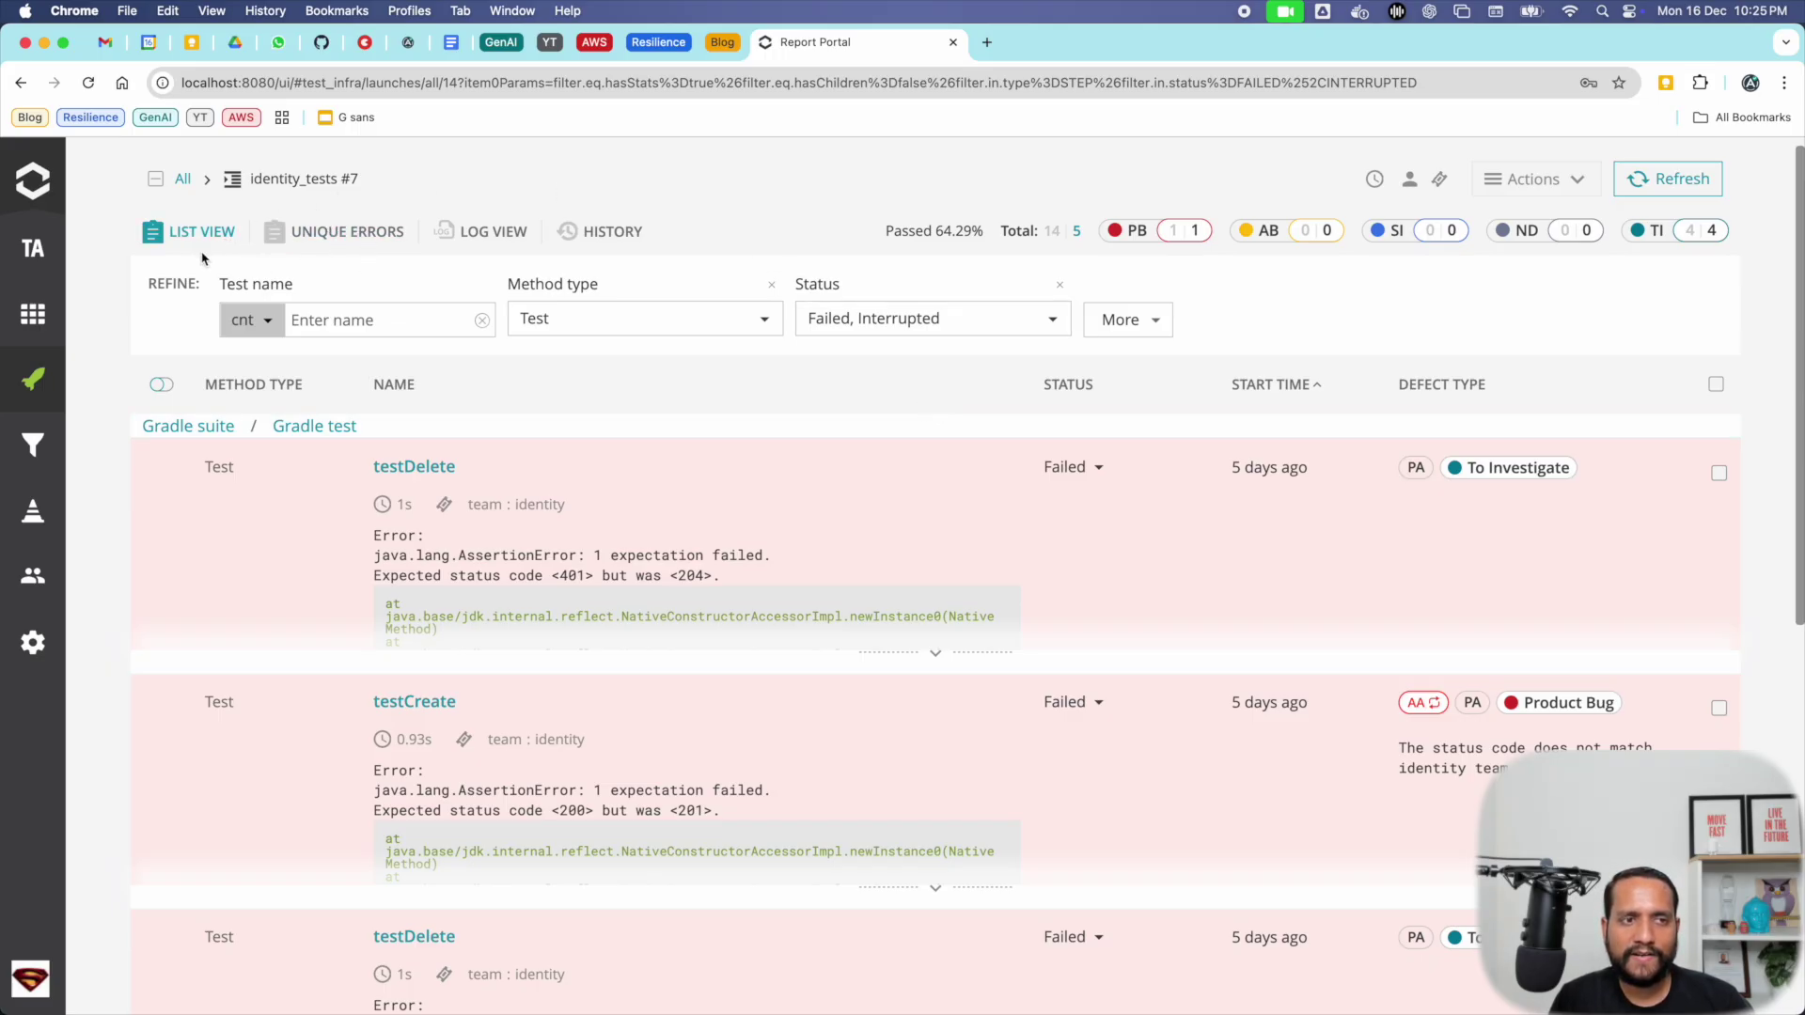
scroll(329, 261, "up", 1)
Step: Show the launch's unique errors and examine the tests grouped under the first error
left_click(333, 248)
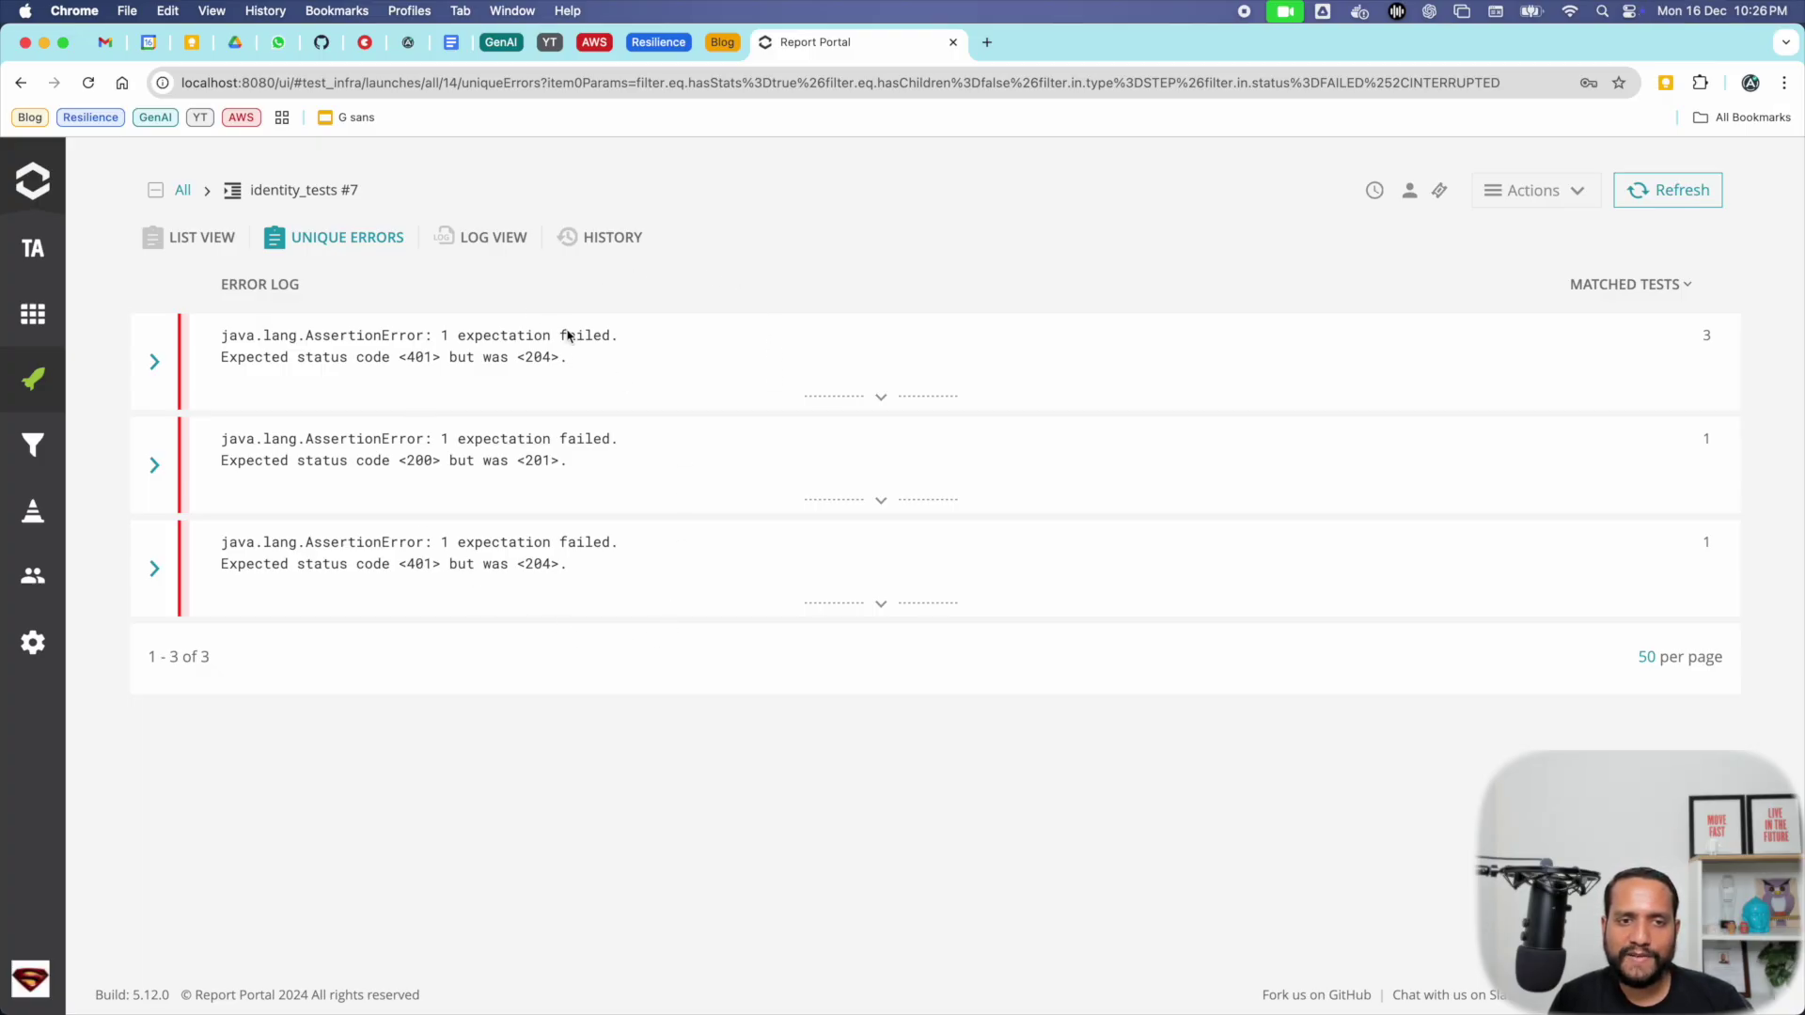
left_click(152, 362)
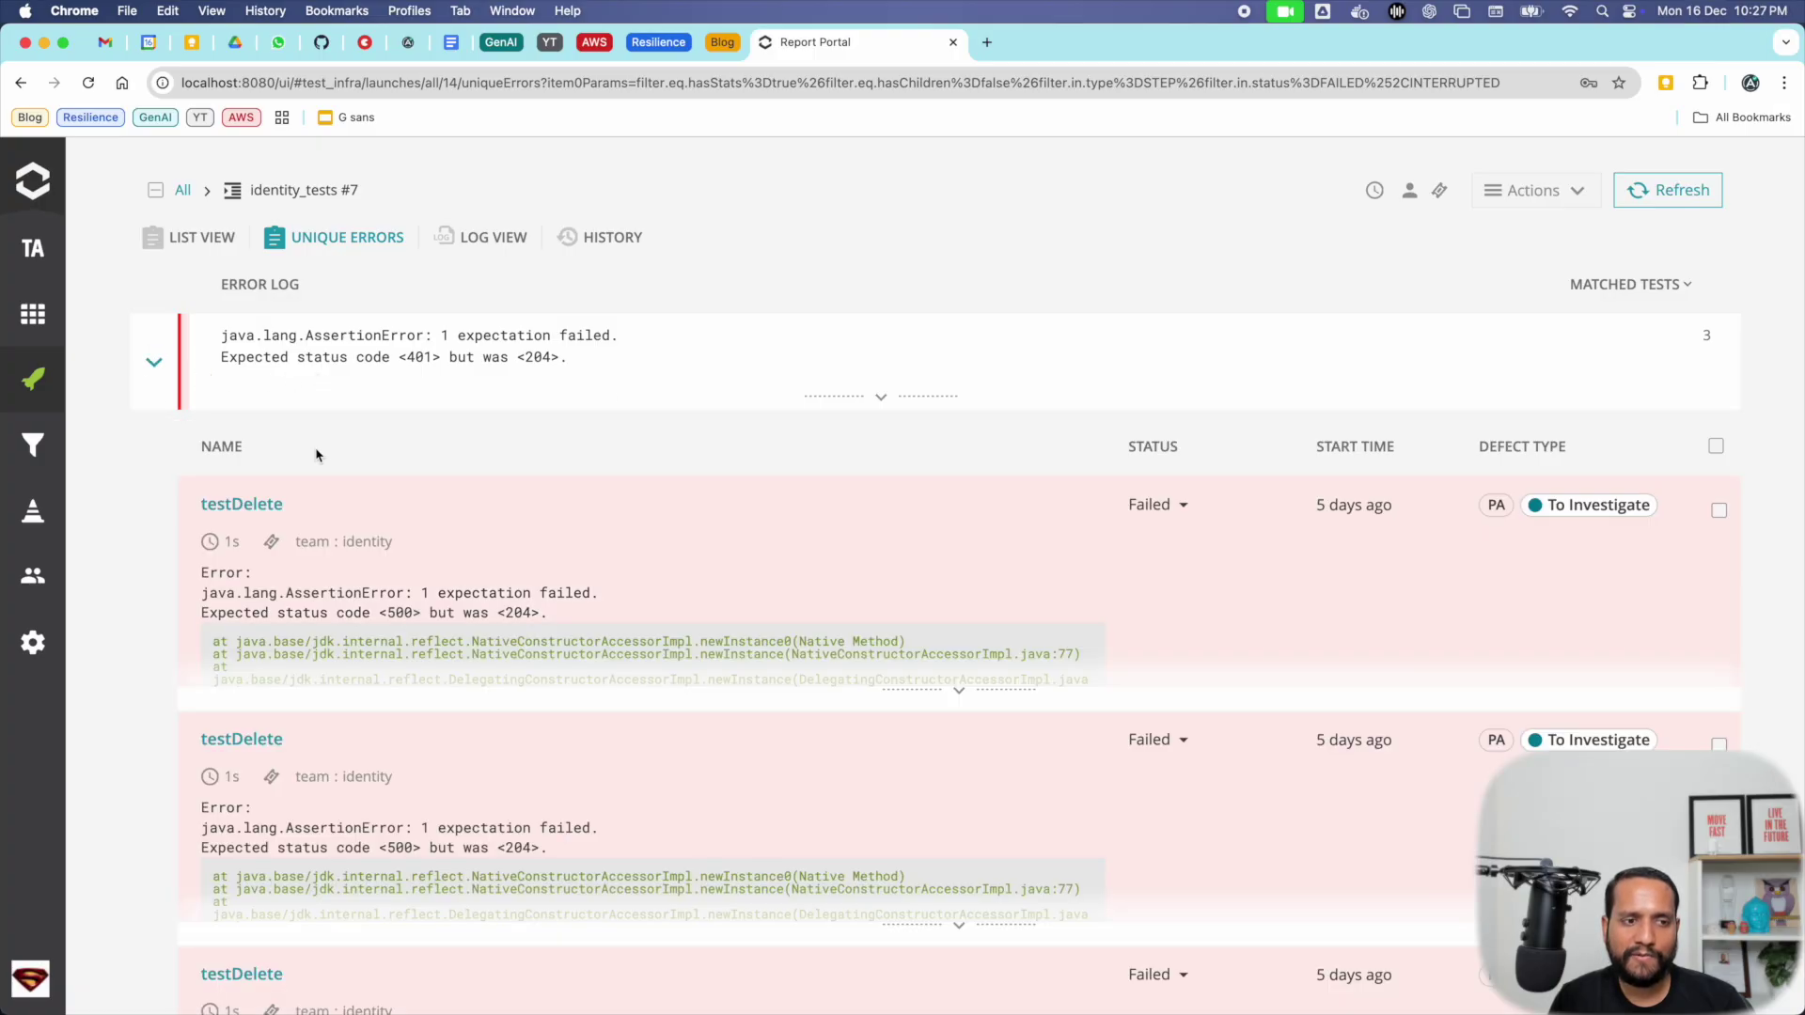
scroll(399, 376, "down", 1)
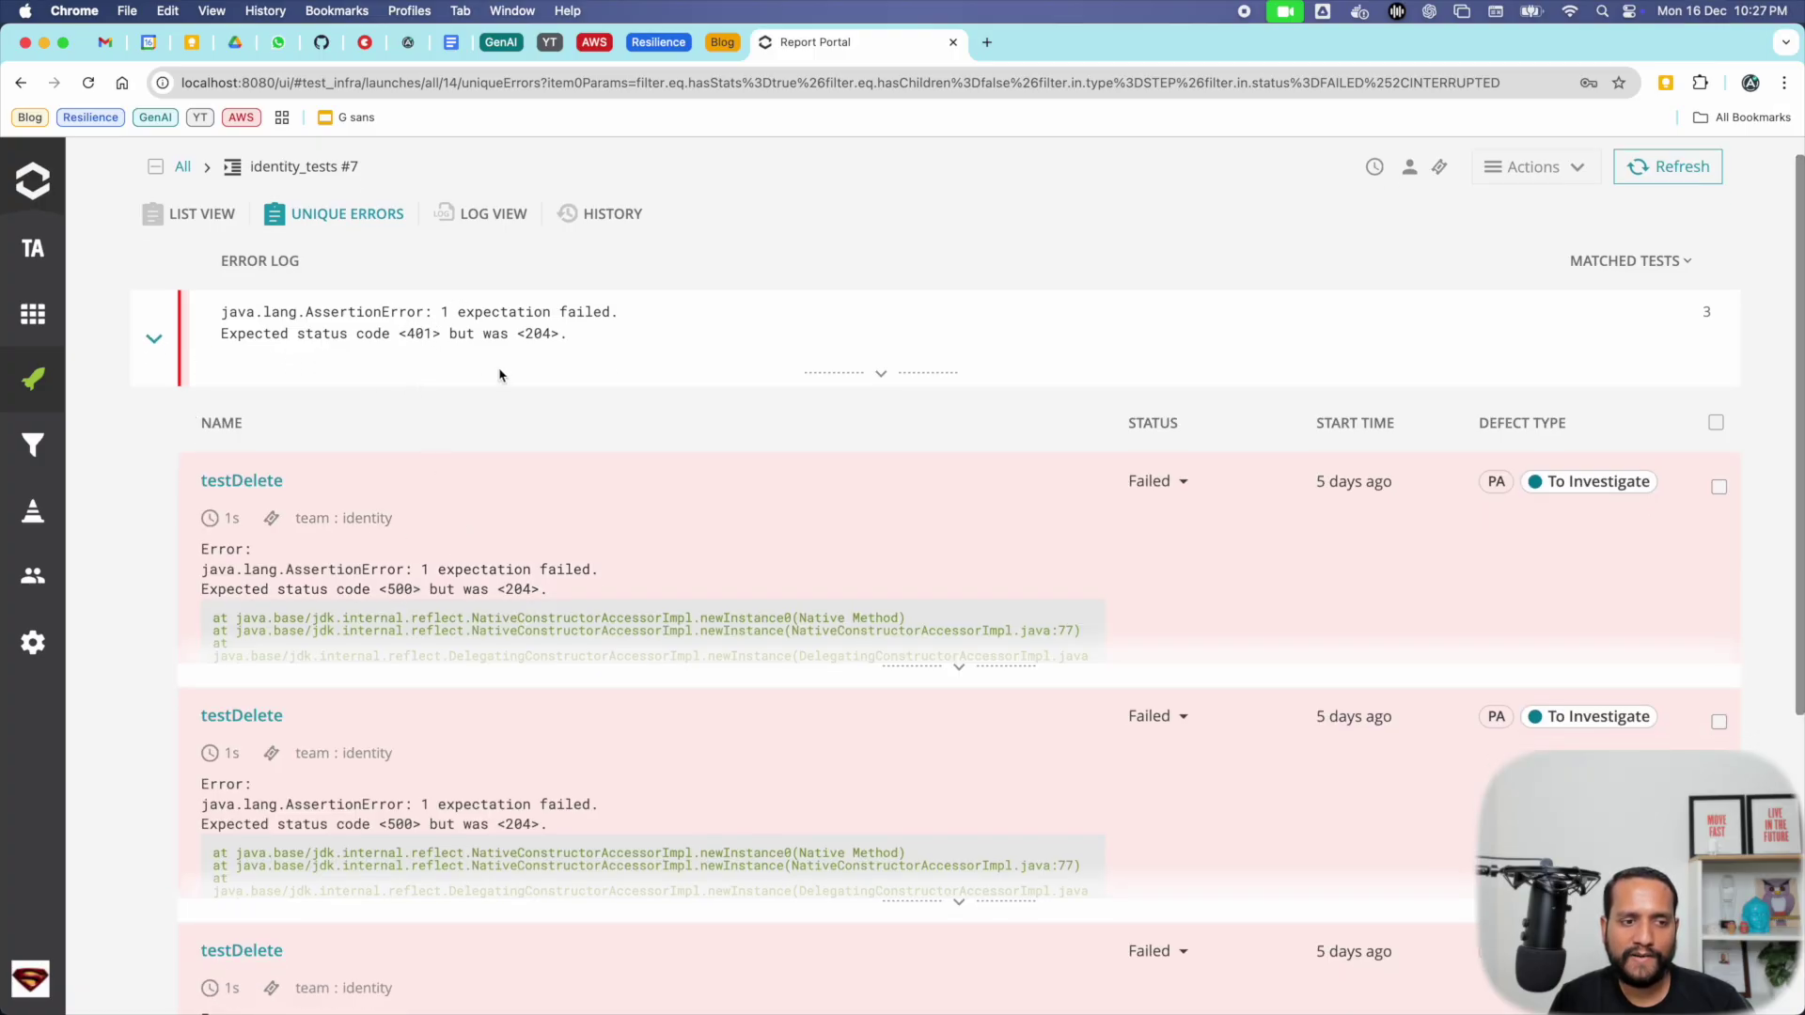
scroll(499, 375, "down", 2)
scroll(279, 383, "down", 3)
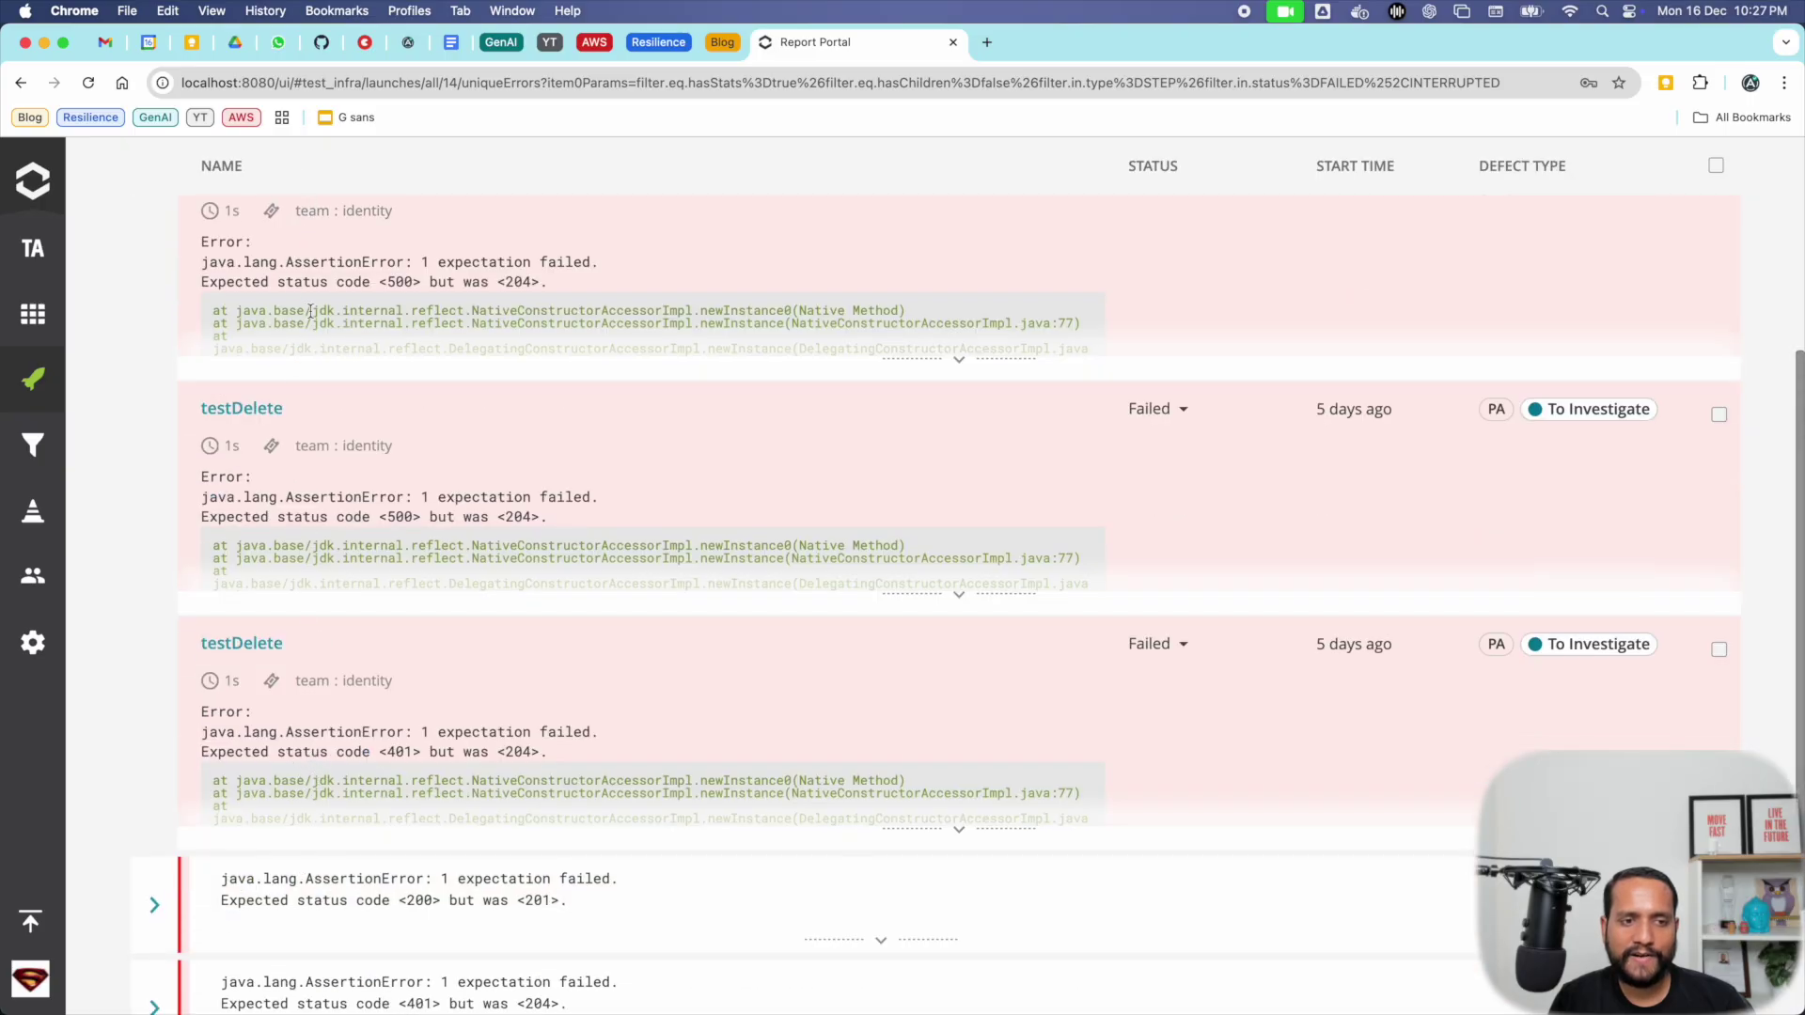
scroll(293, 659, "up", 2)
scroll(293, 660, "up", 4)
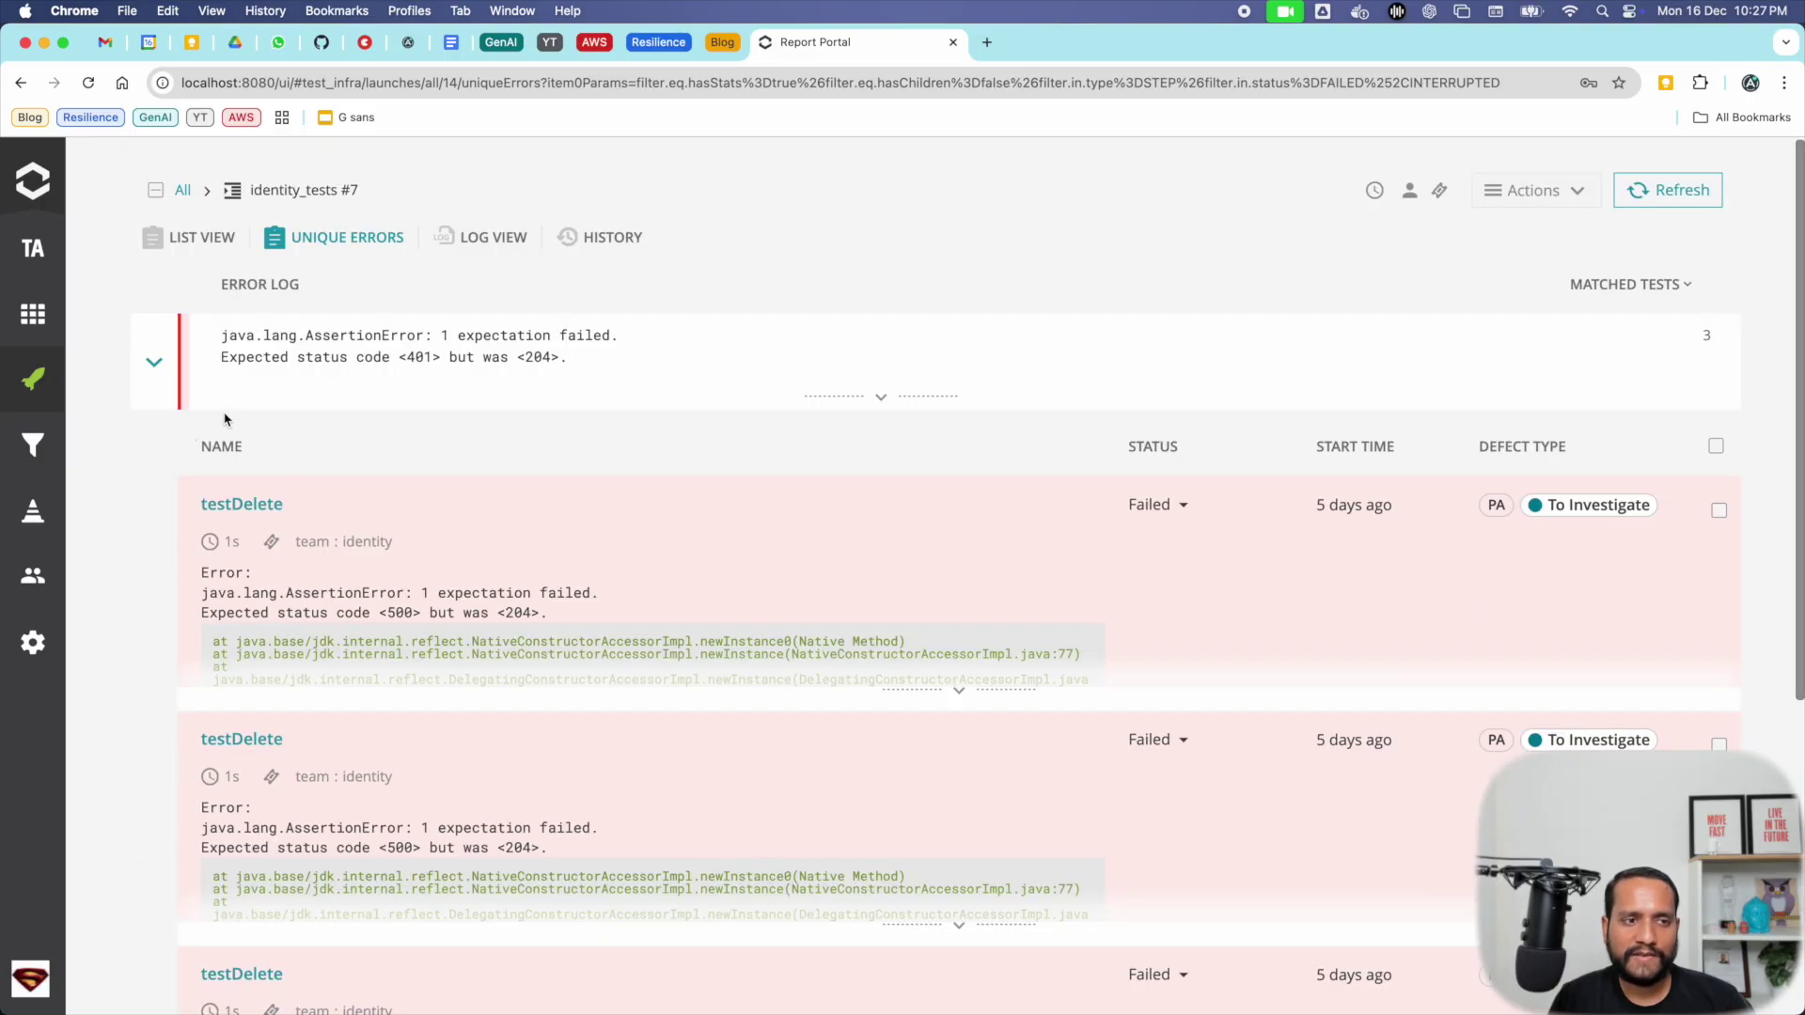
Step: Collapse the first unique error and expand the second and third ones to inspect their matched tests
left_click(154, 362)
left_click(155, 465)
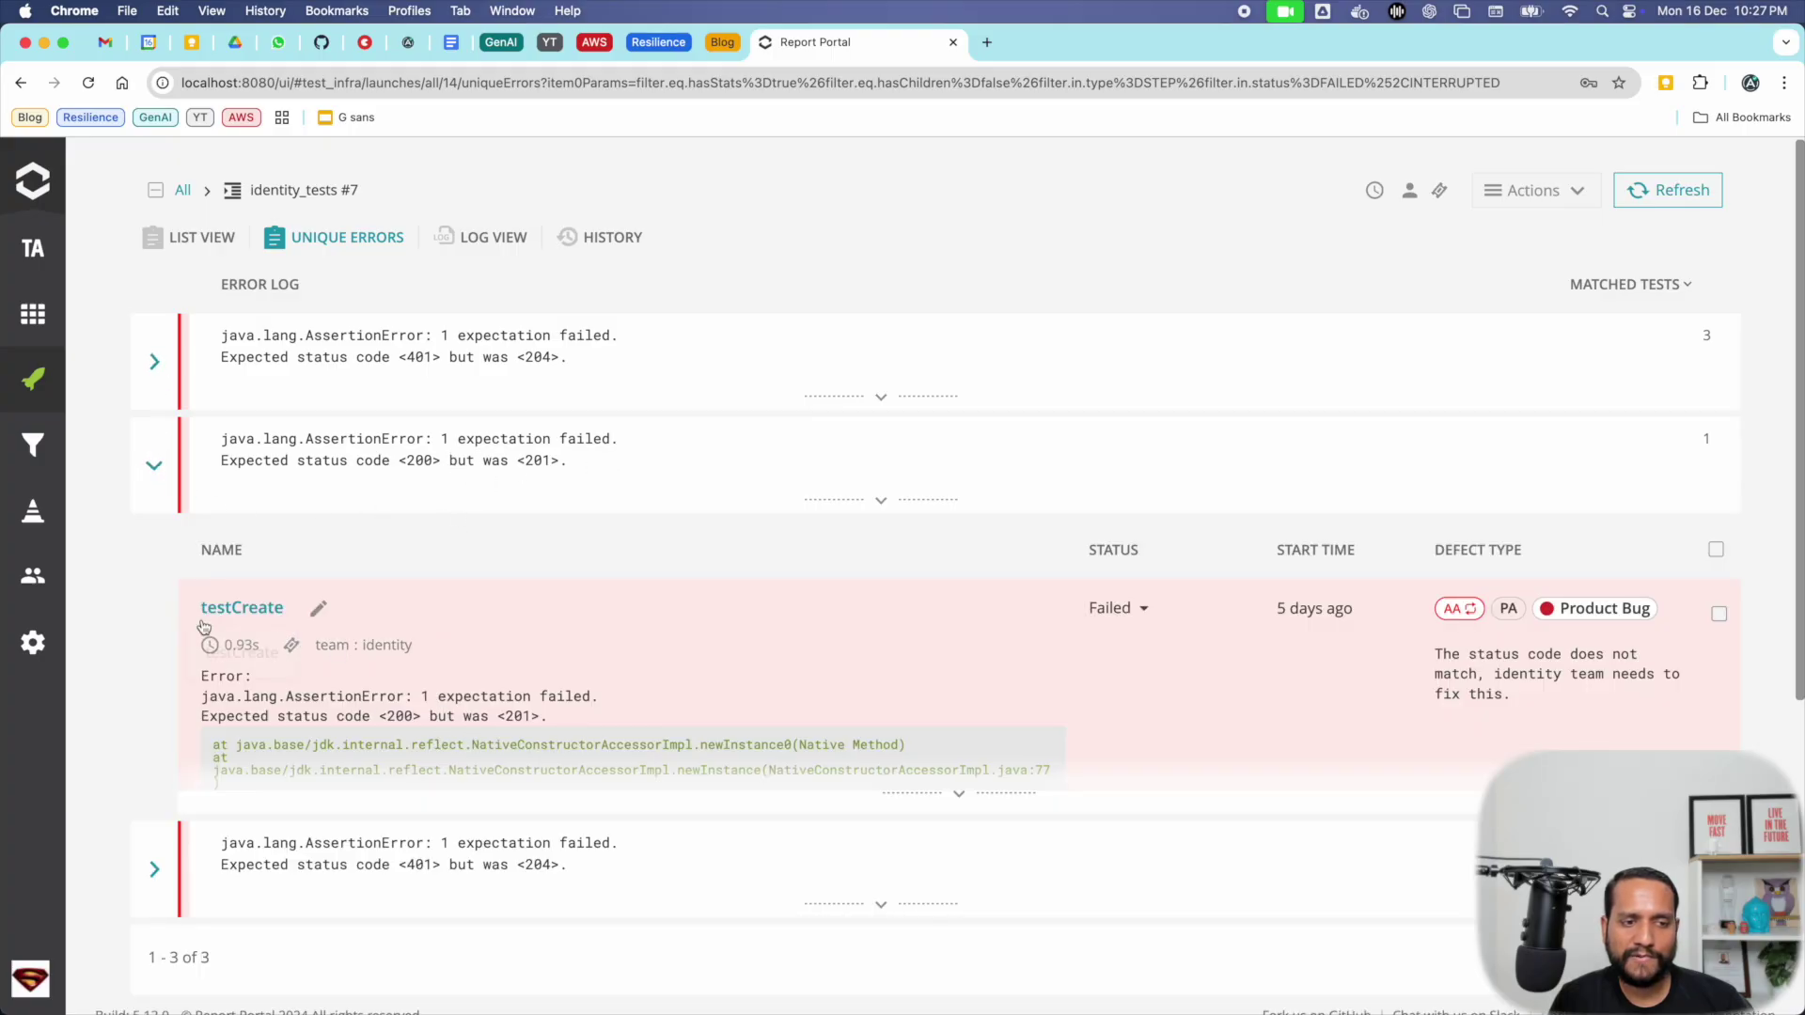
left_click(156, 872)
scroll(350, 787, "down", 3)
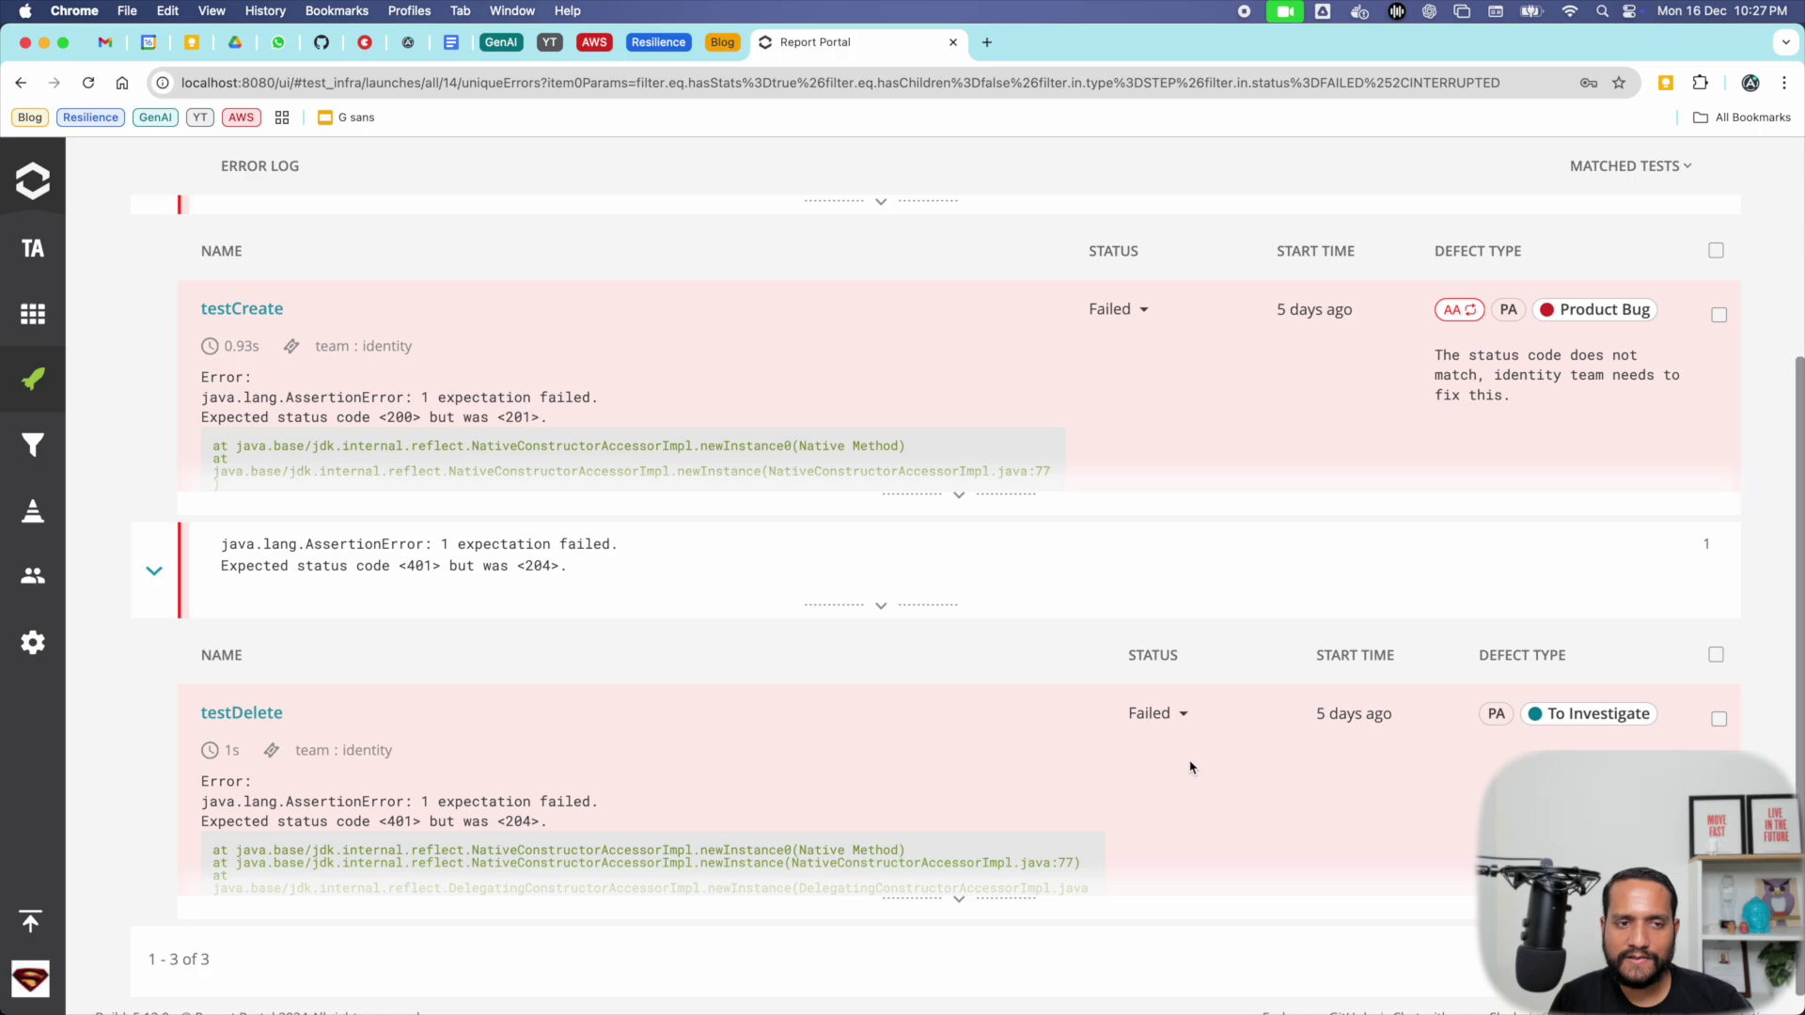
scroll(1165, 759, "up", 3)
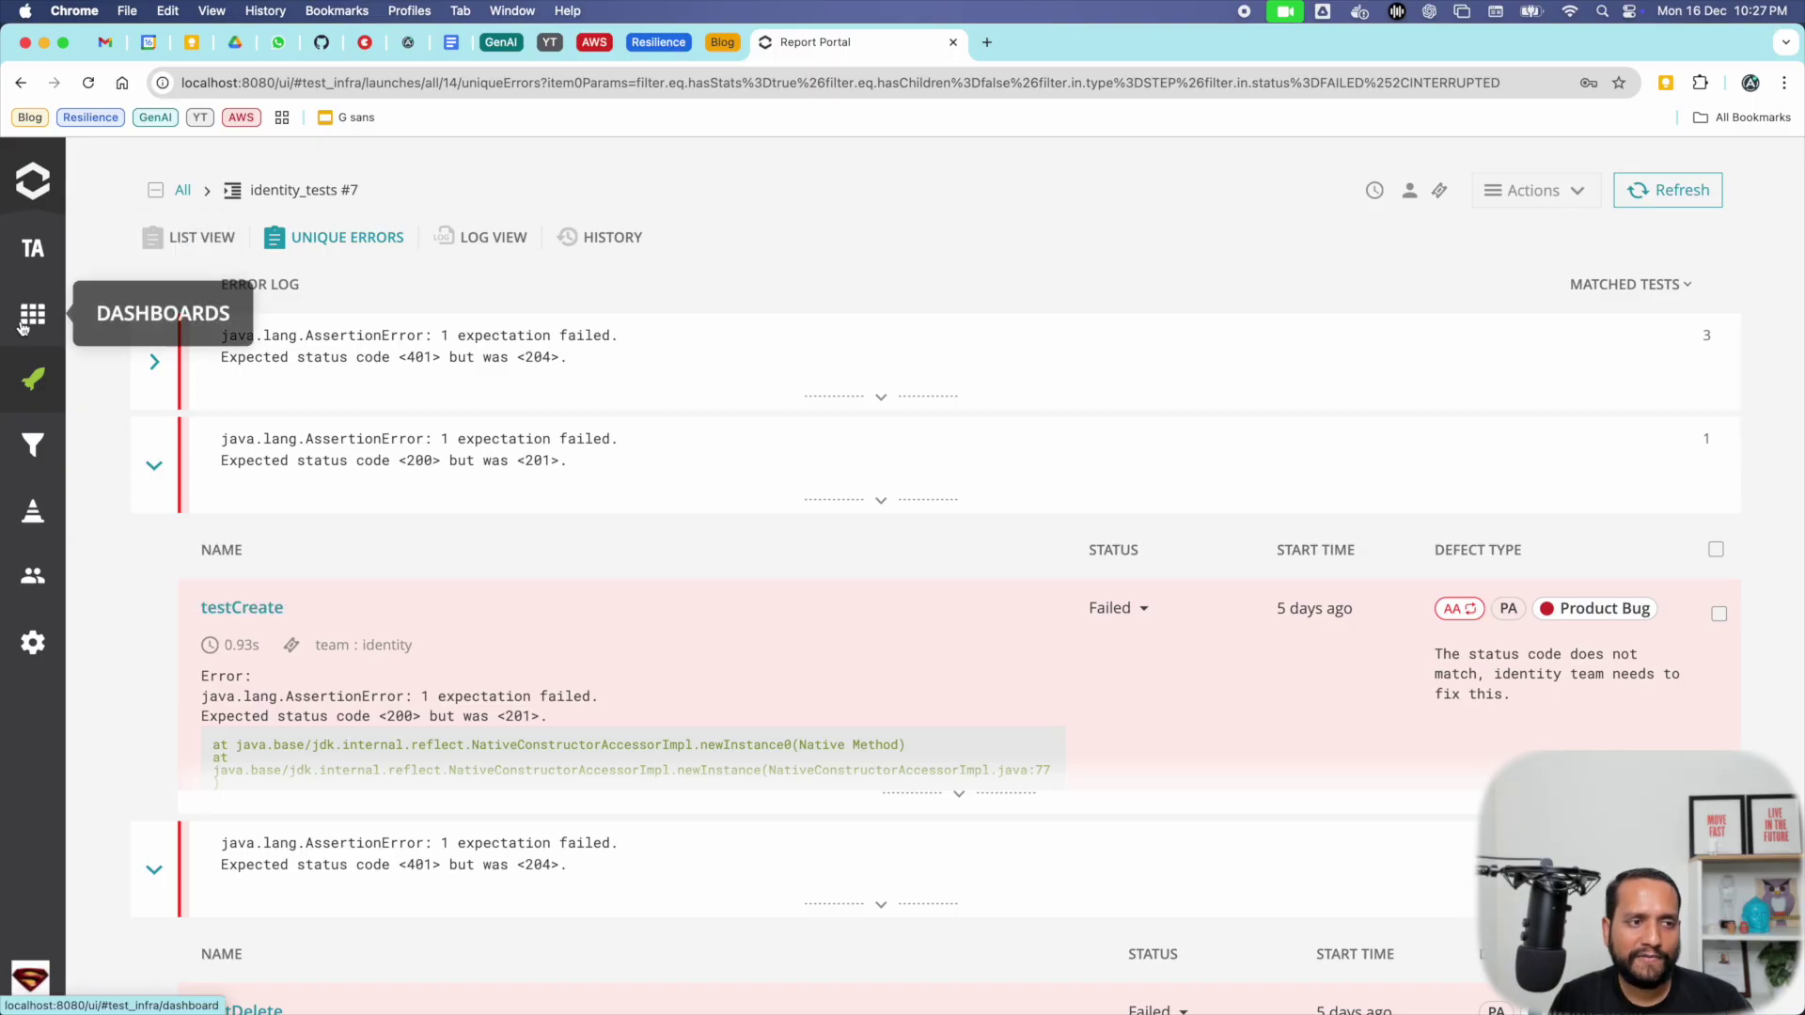
Step: Open the project's Pattern-Analysis settings and read the feature description, including the "PA" label
left_click(42, 640)
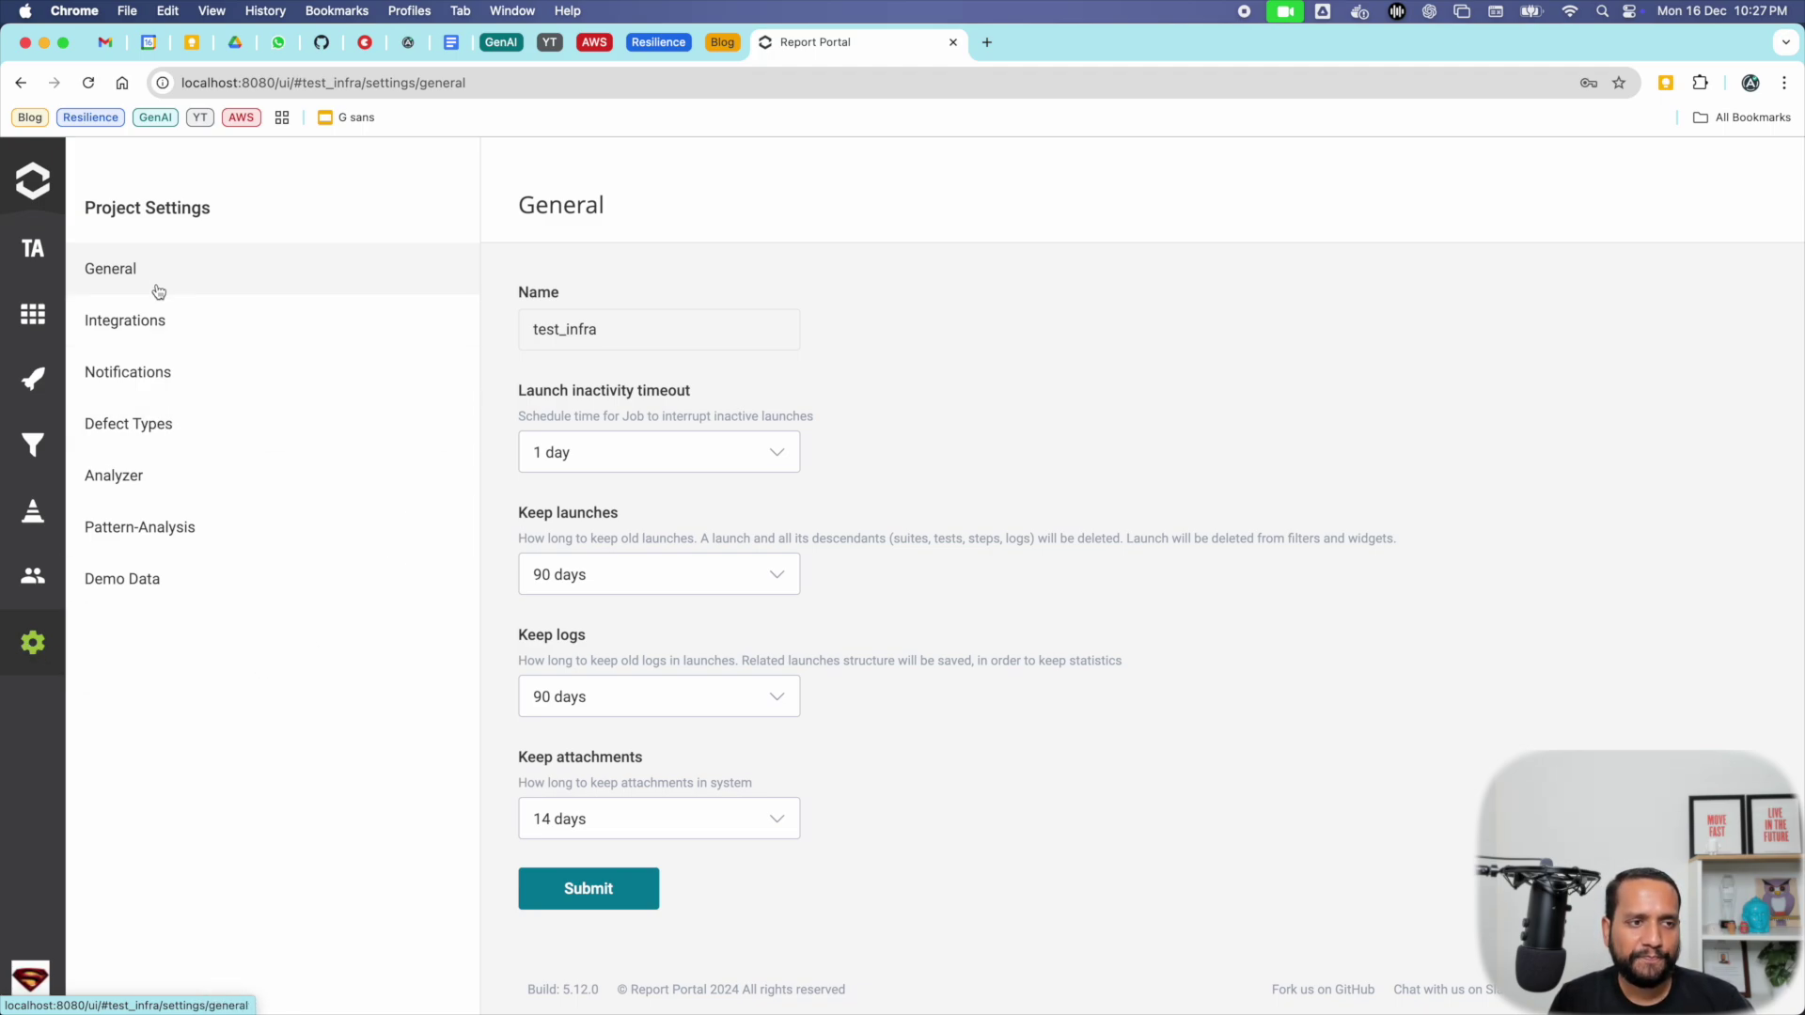
left_click(115, 531)
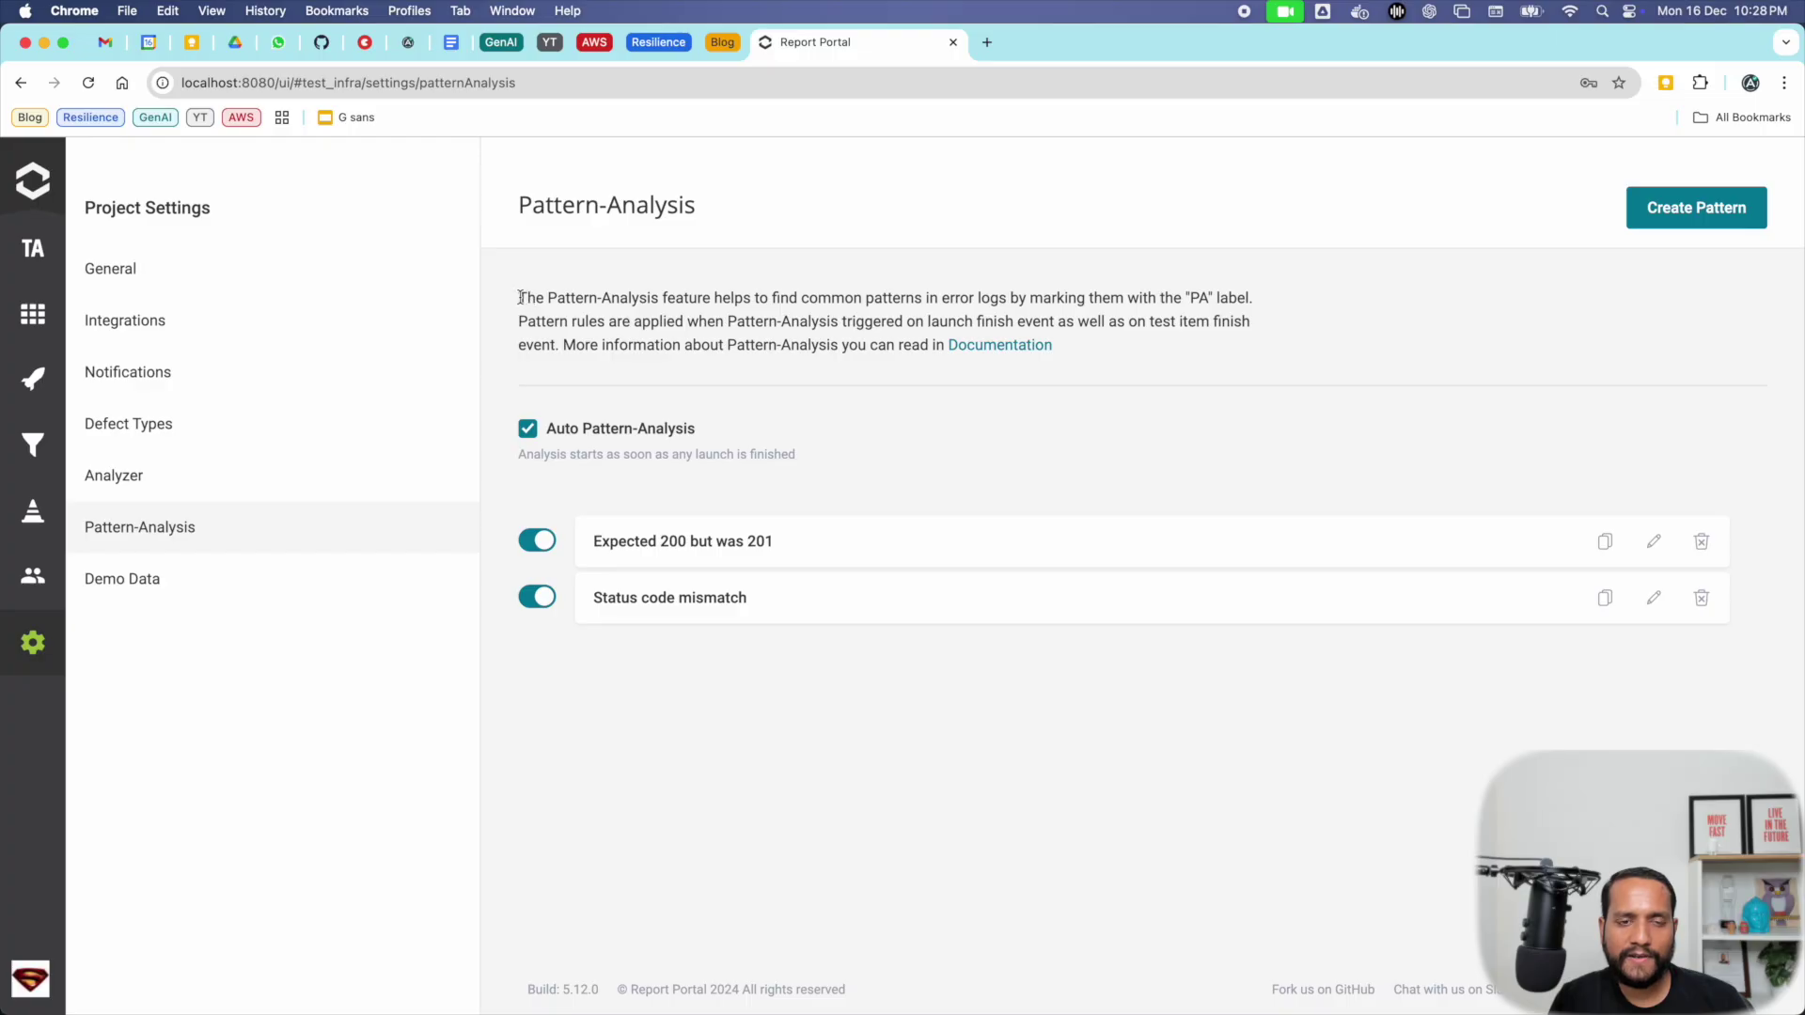
left_click_drag(520, 298, 1007, 299)
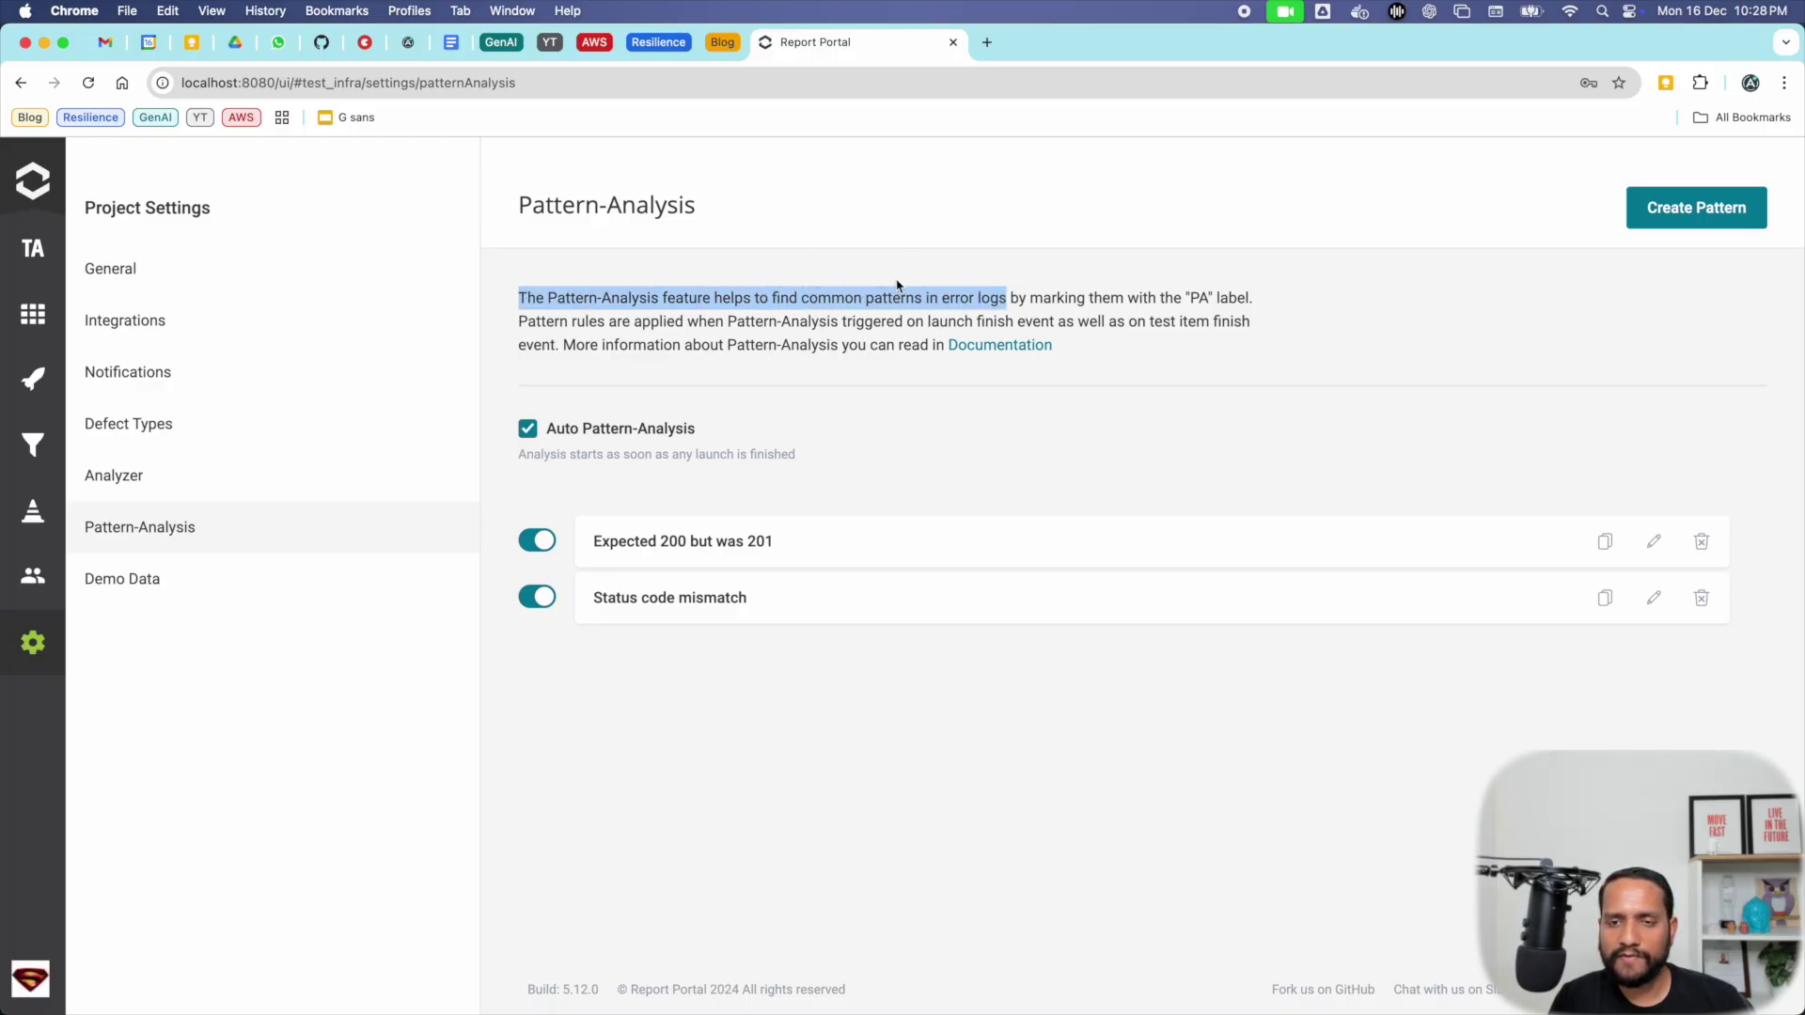
left_click_drag(1189, 297, 1208, 297)
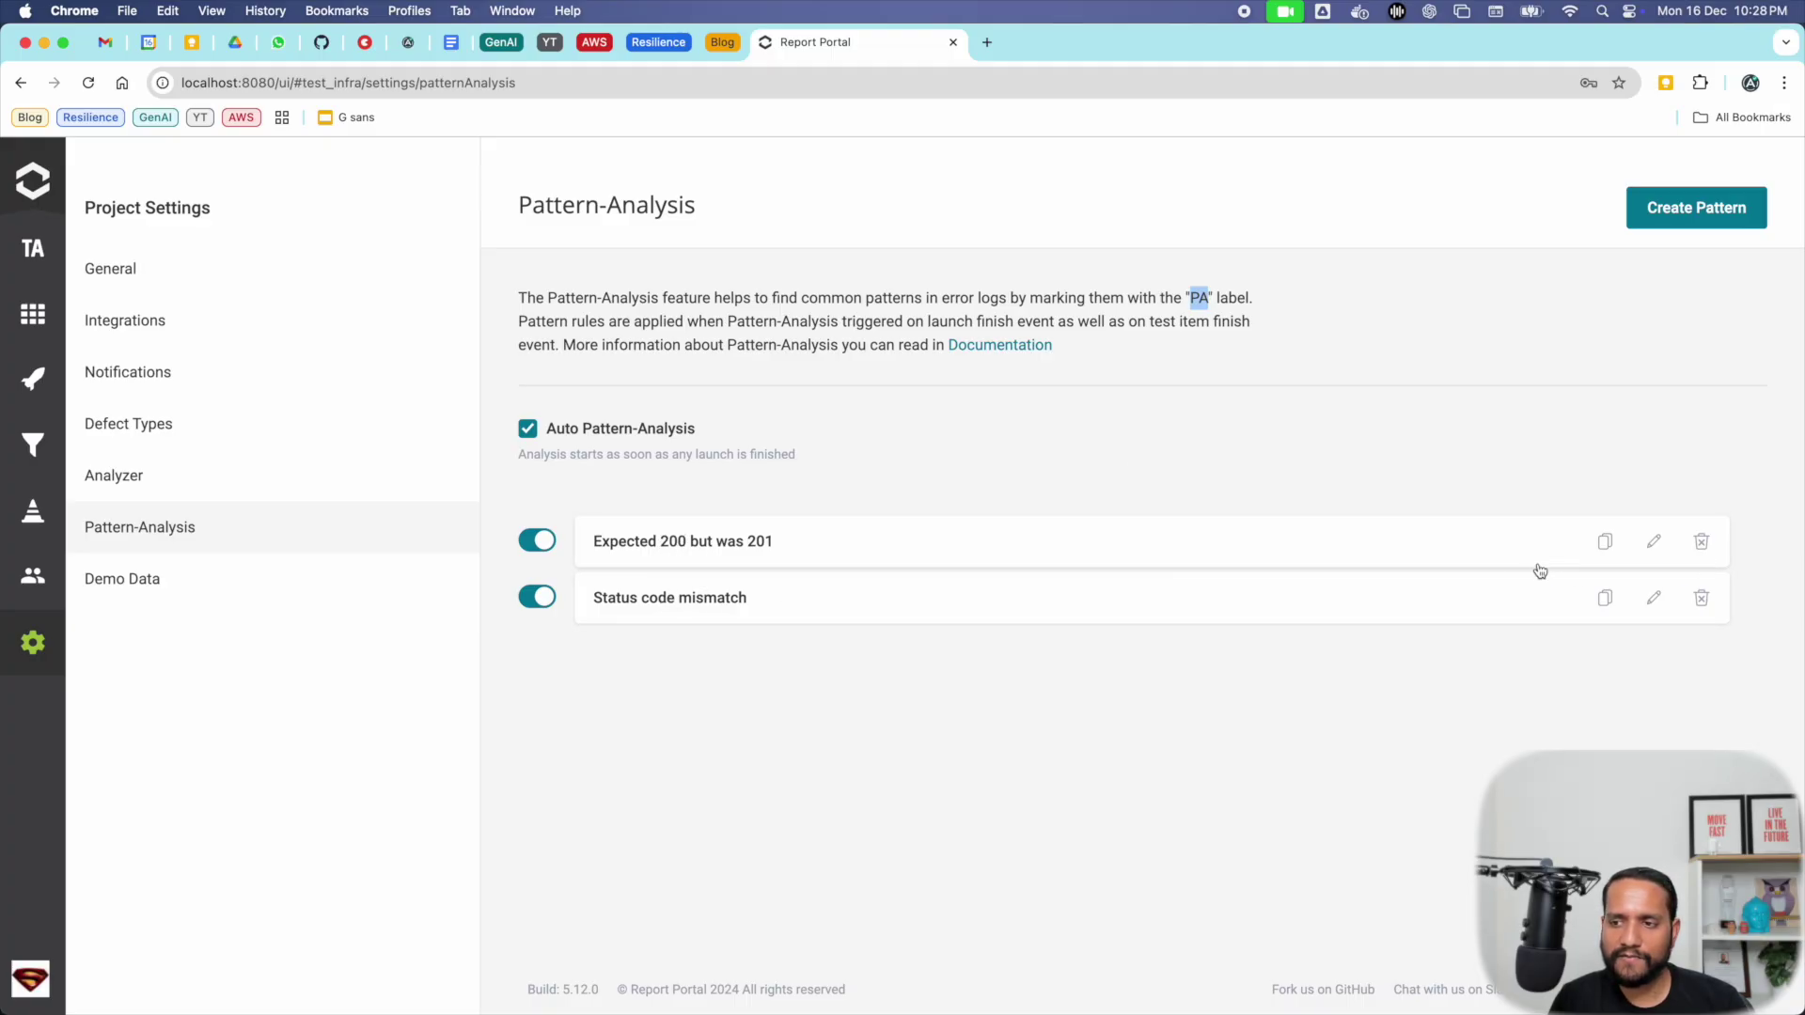
Step: View the edit form of the "Expected 200 but was 201" rule and the blank new-pattern form, closing both without saving
left_click(1654, 542)
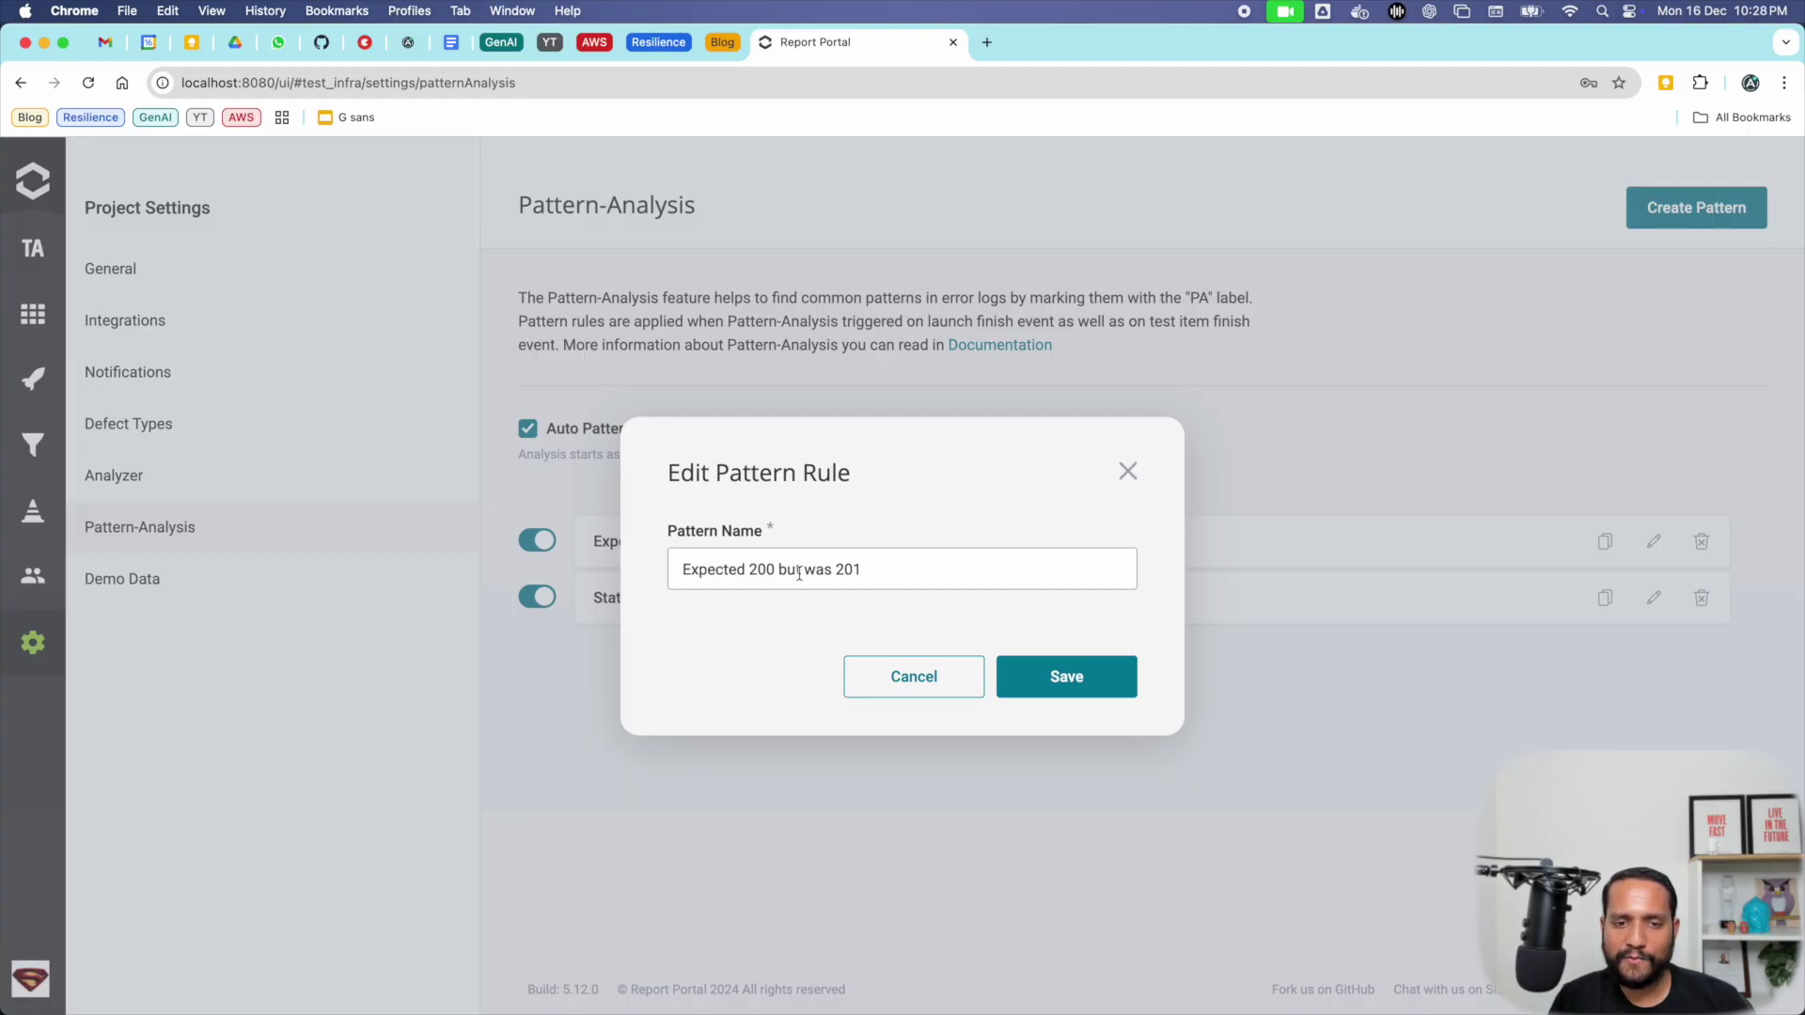
triple_click(852, 569)
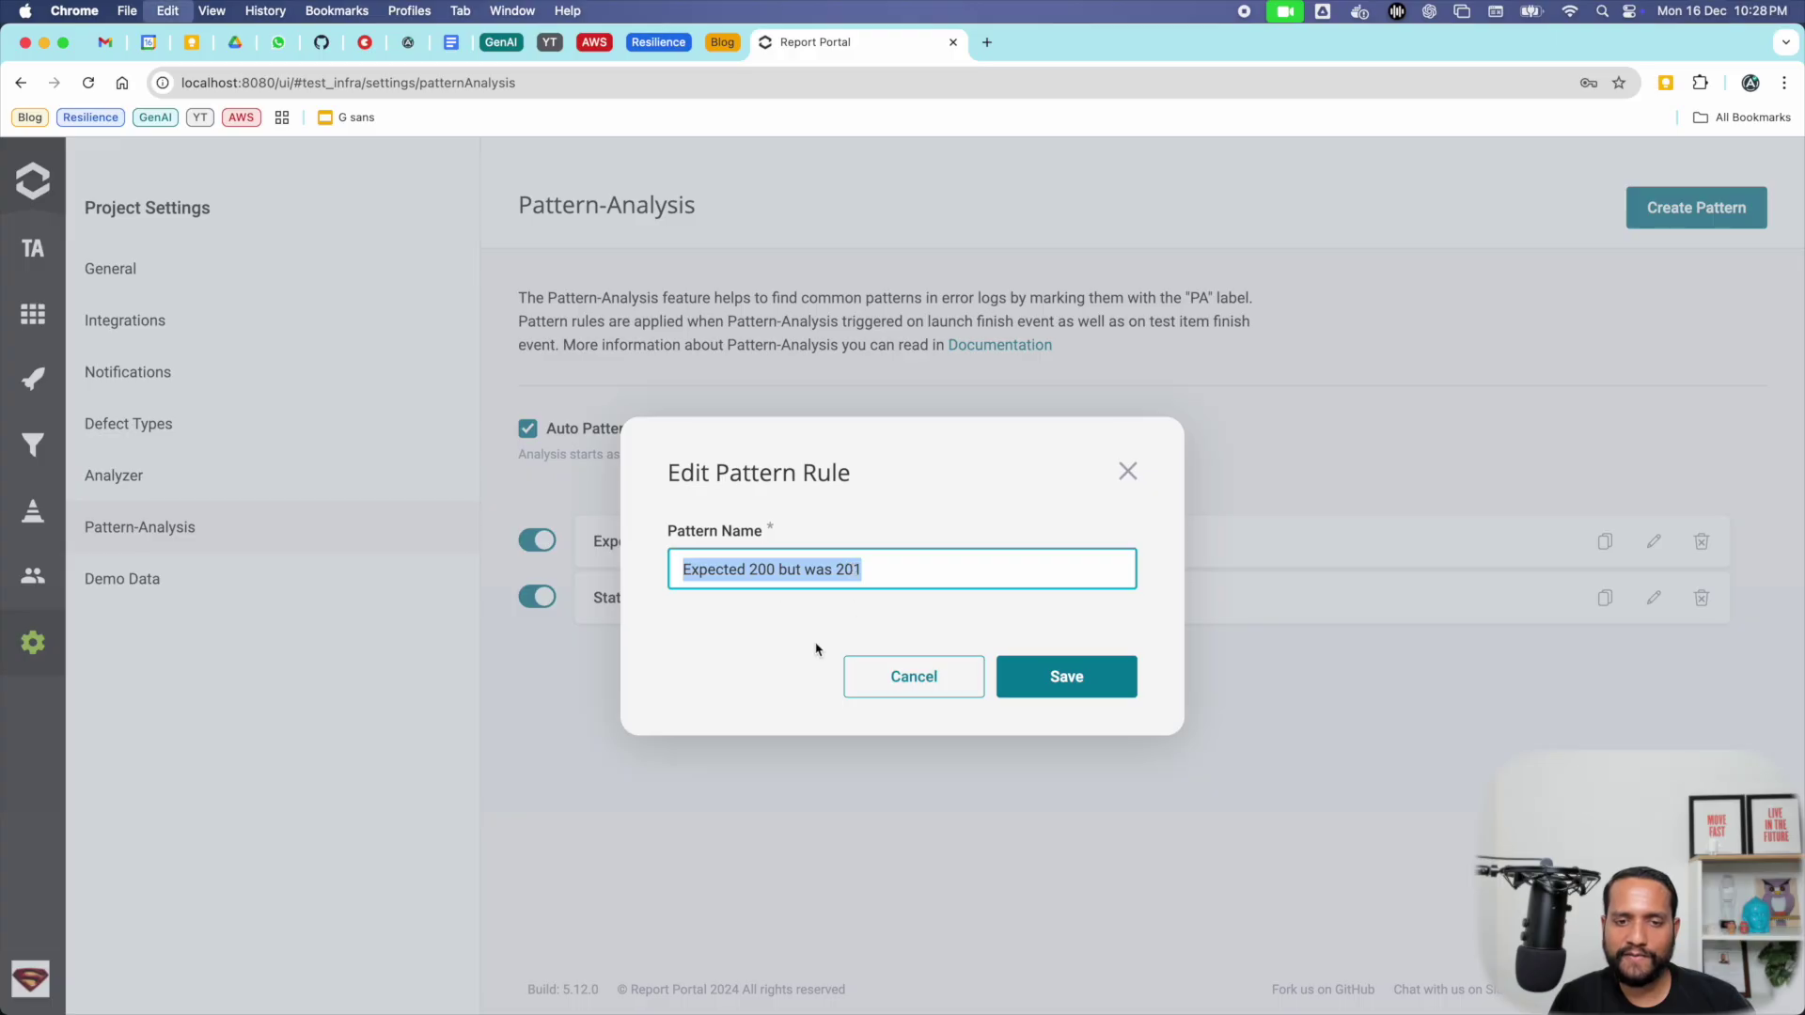
left_click(938, 693)
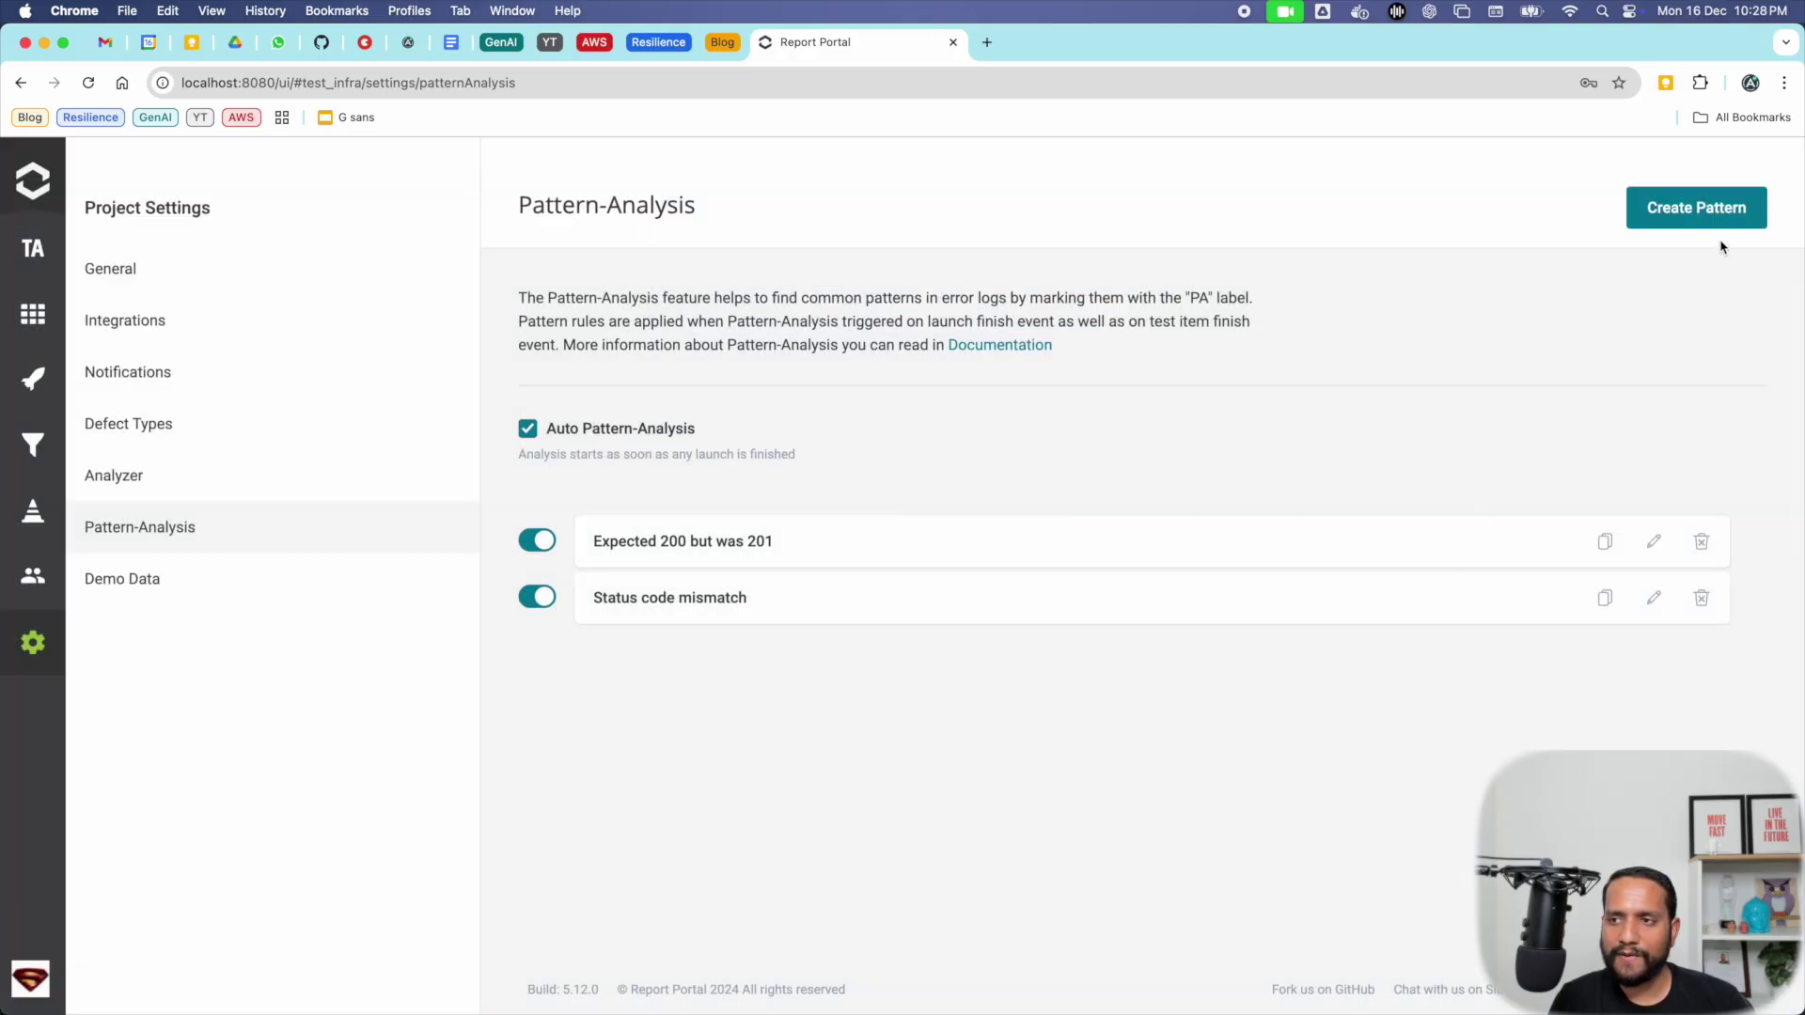
left_click(1715, 216)
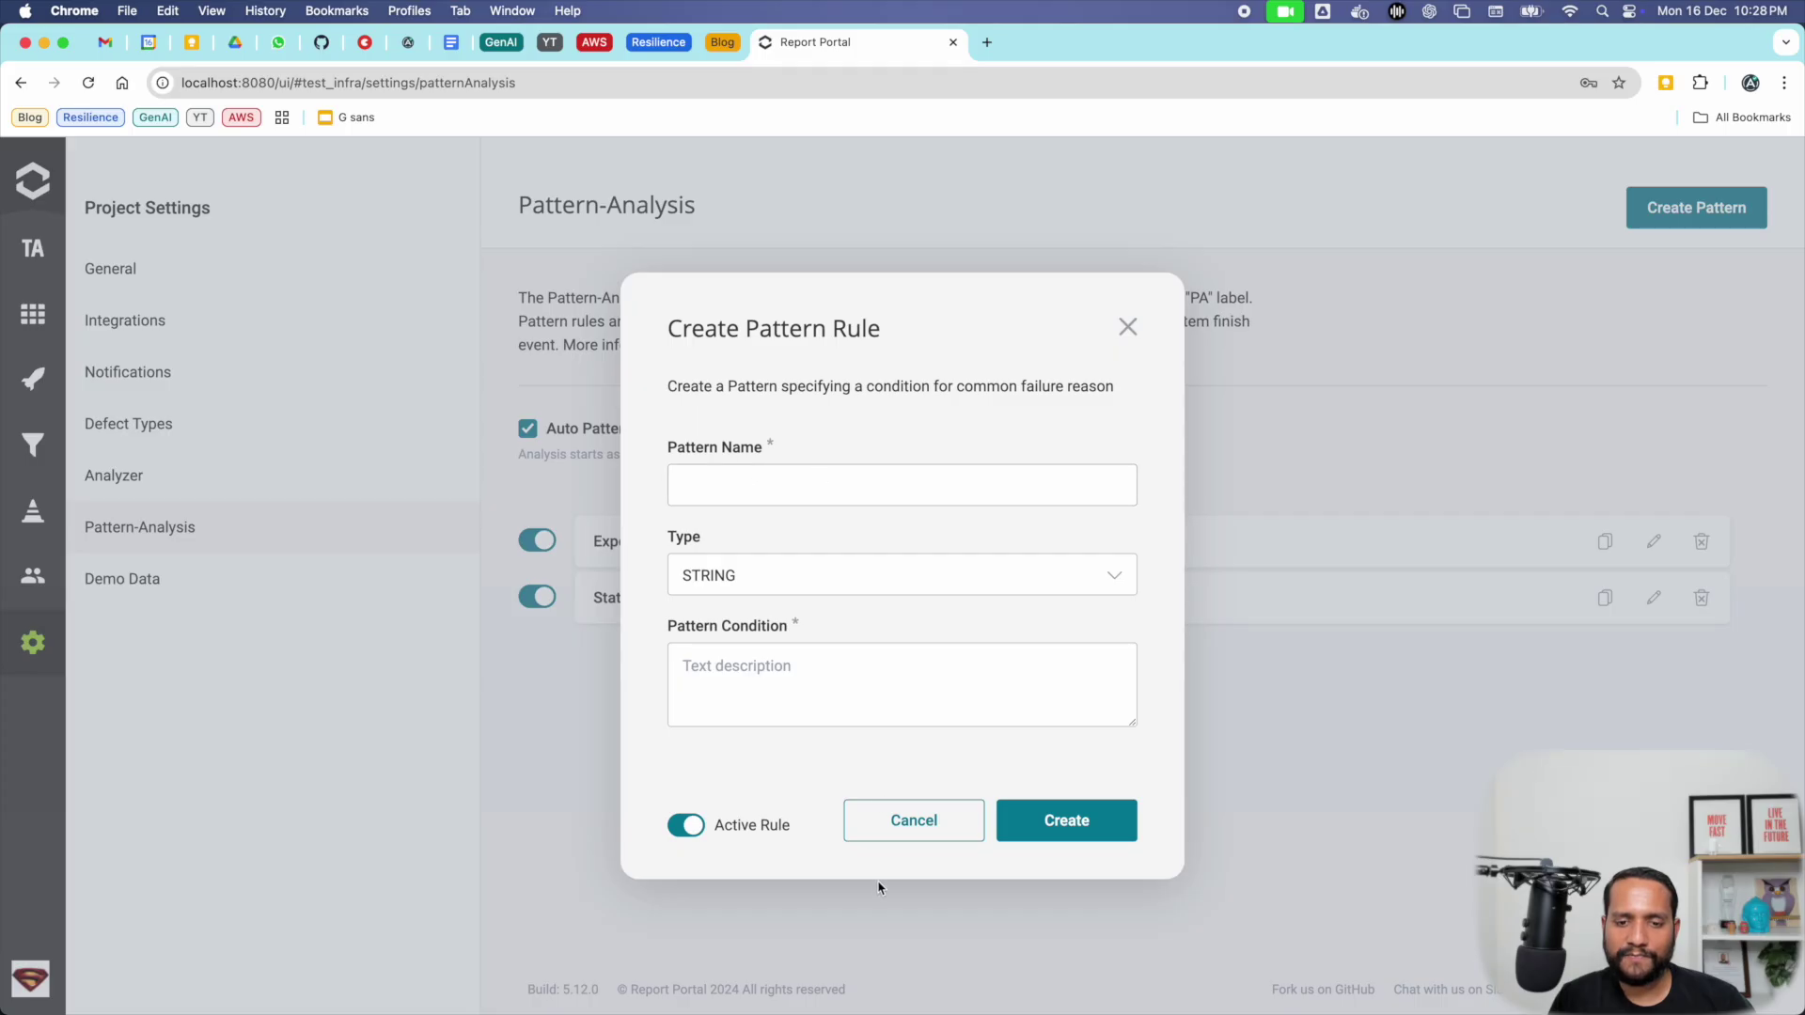
left_click(884, 835)
Step: Copy the text "Expected status code <401> but was <204>" from the first unique error of identity_tests #7
left_click(38, 380)
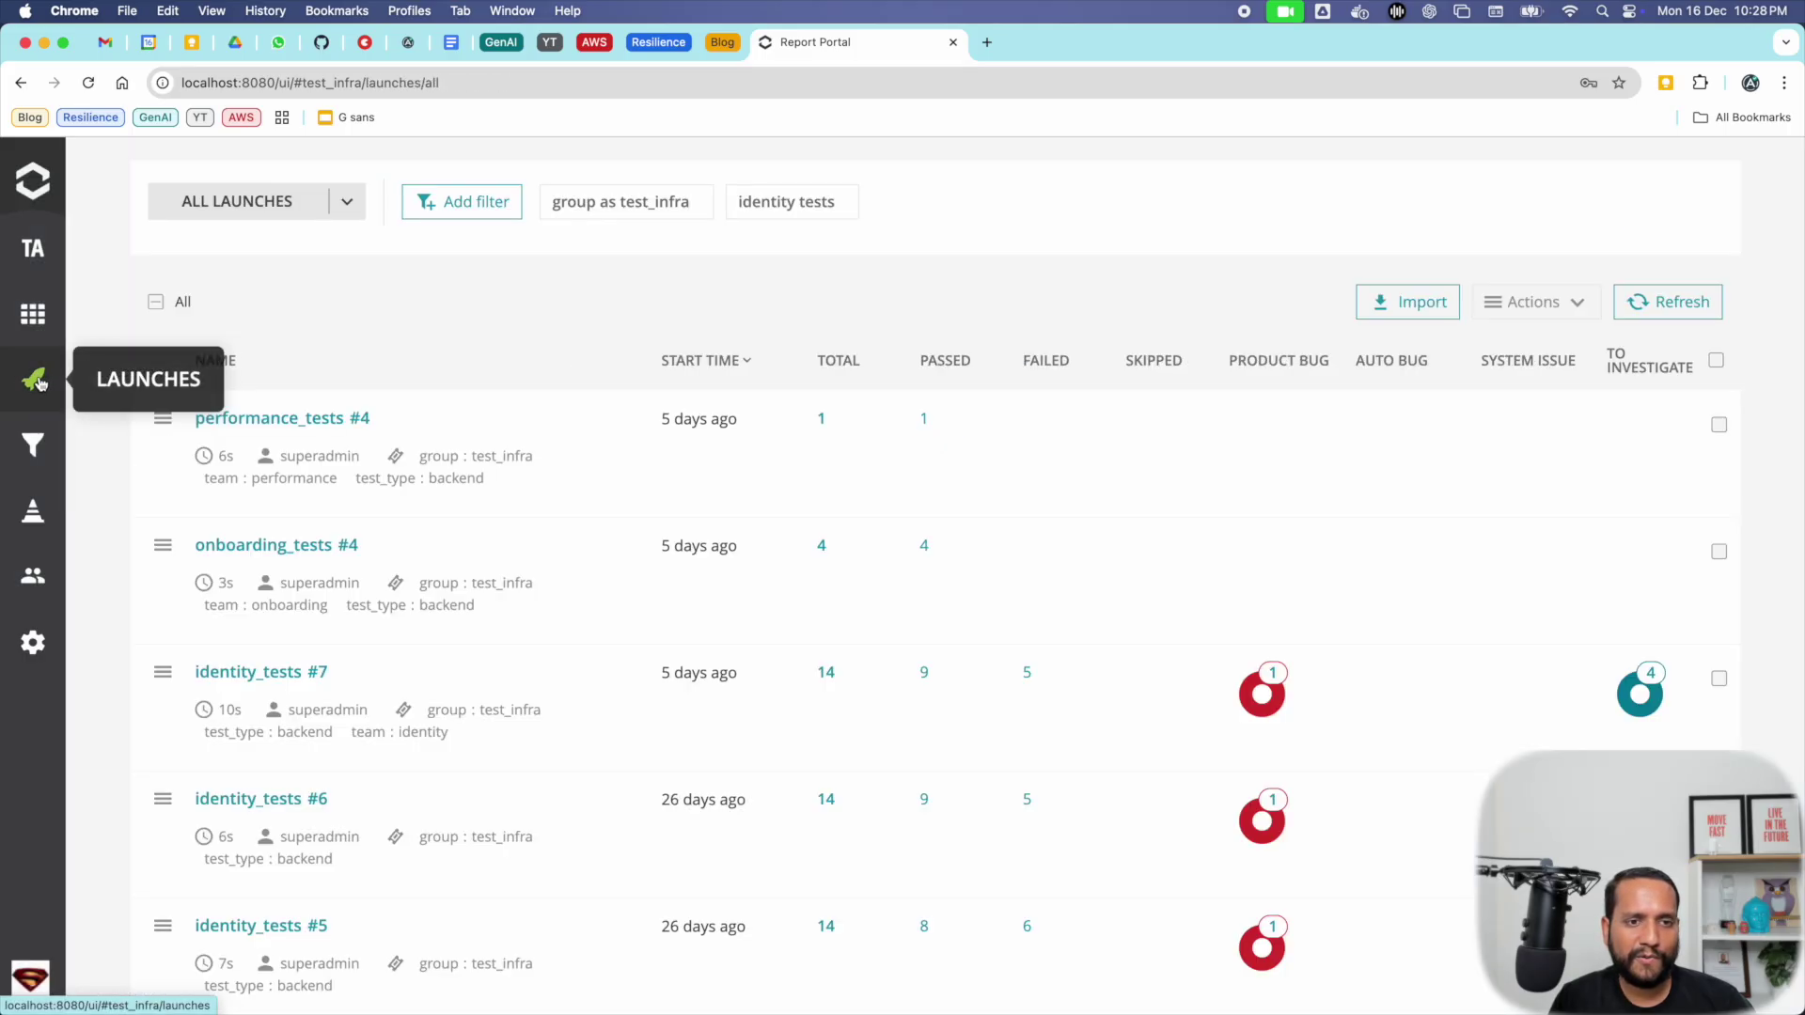
left_click(1025, 677)
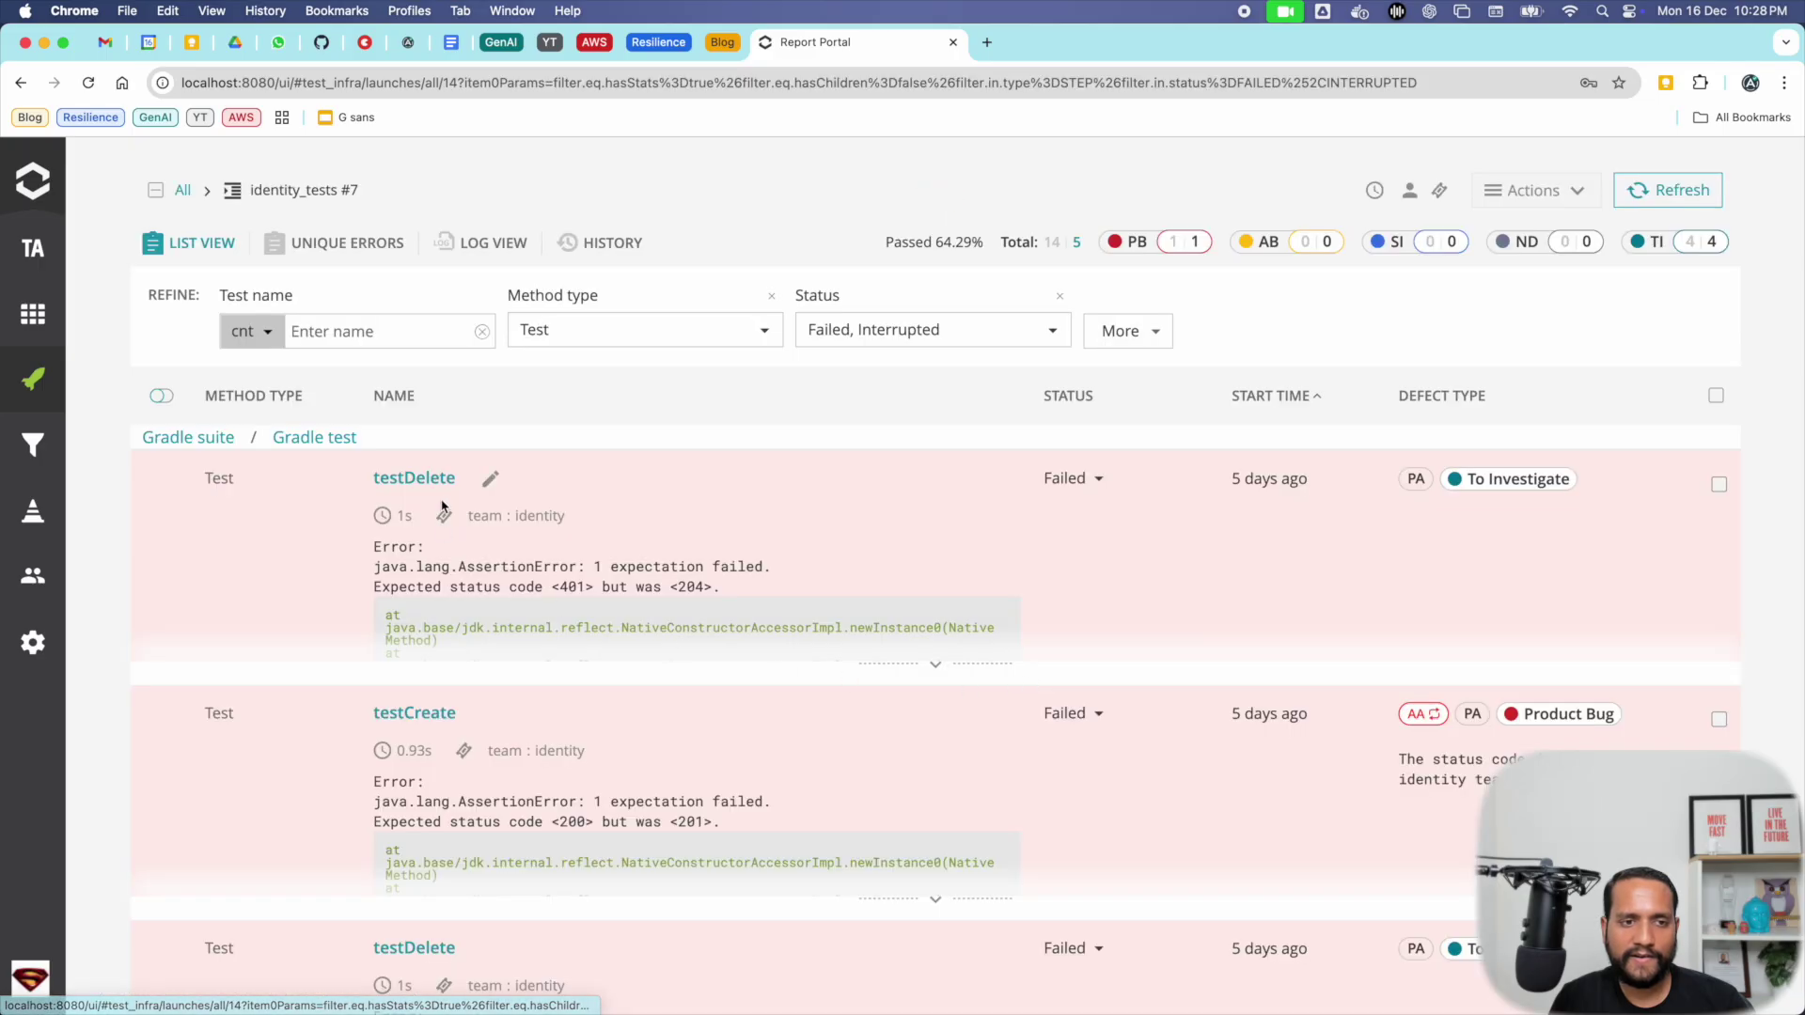
left_click(339, 249)
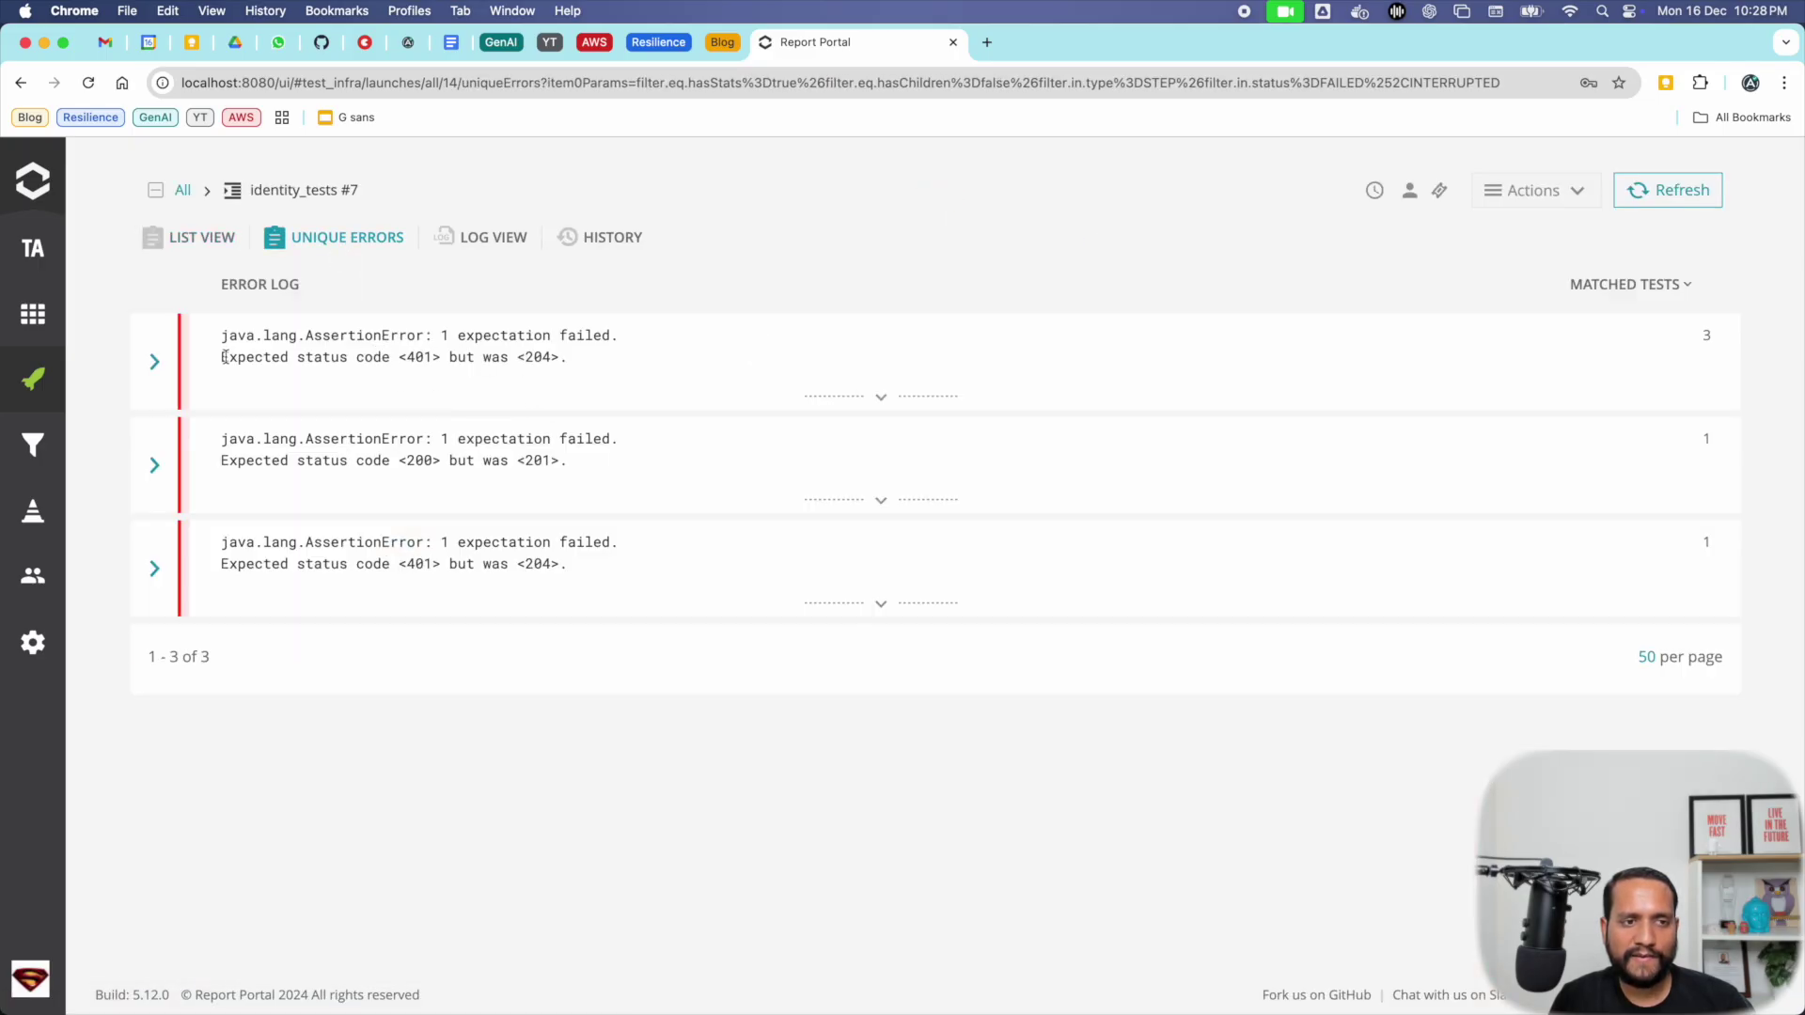
left_click_drag(222, 357, 562, 362)
key("super+c")
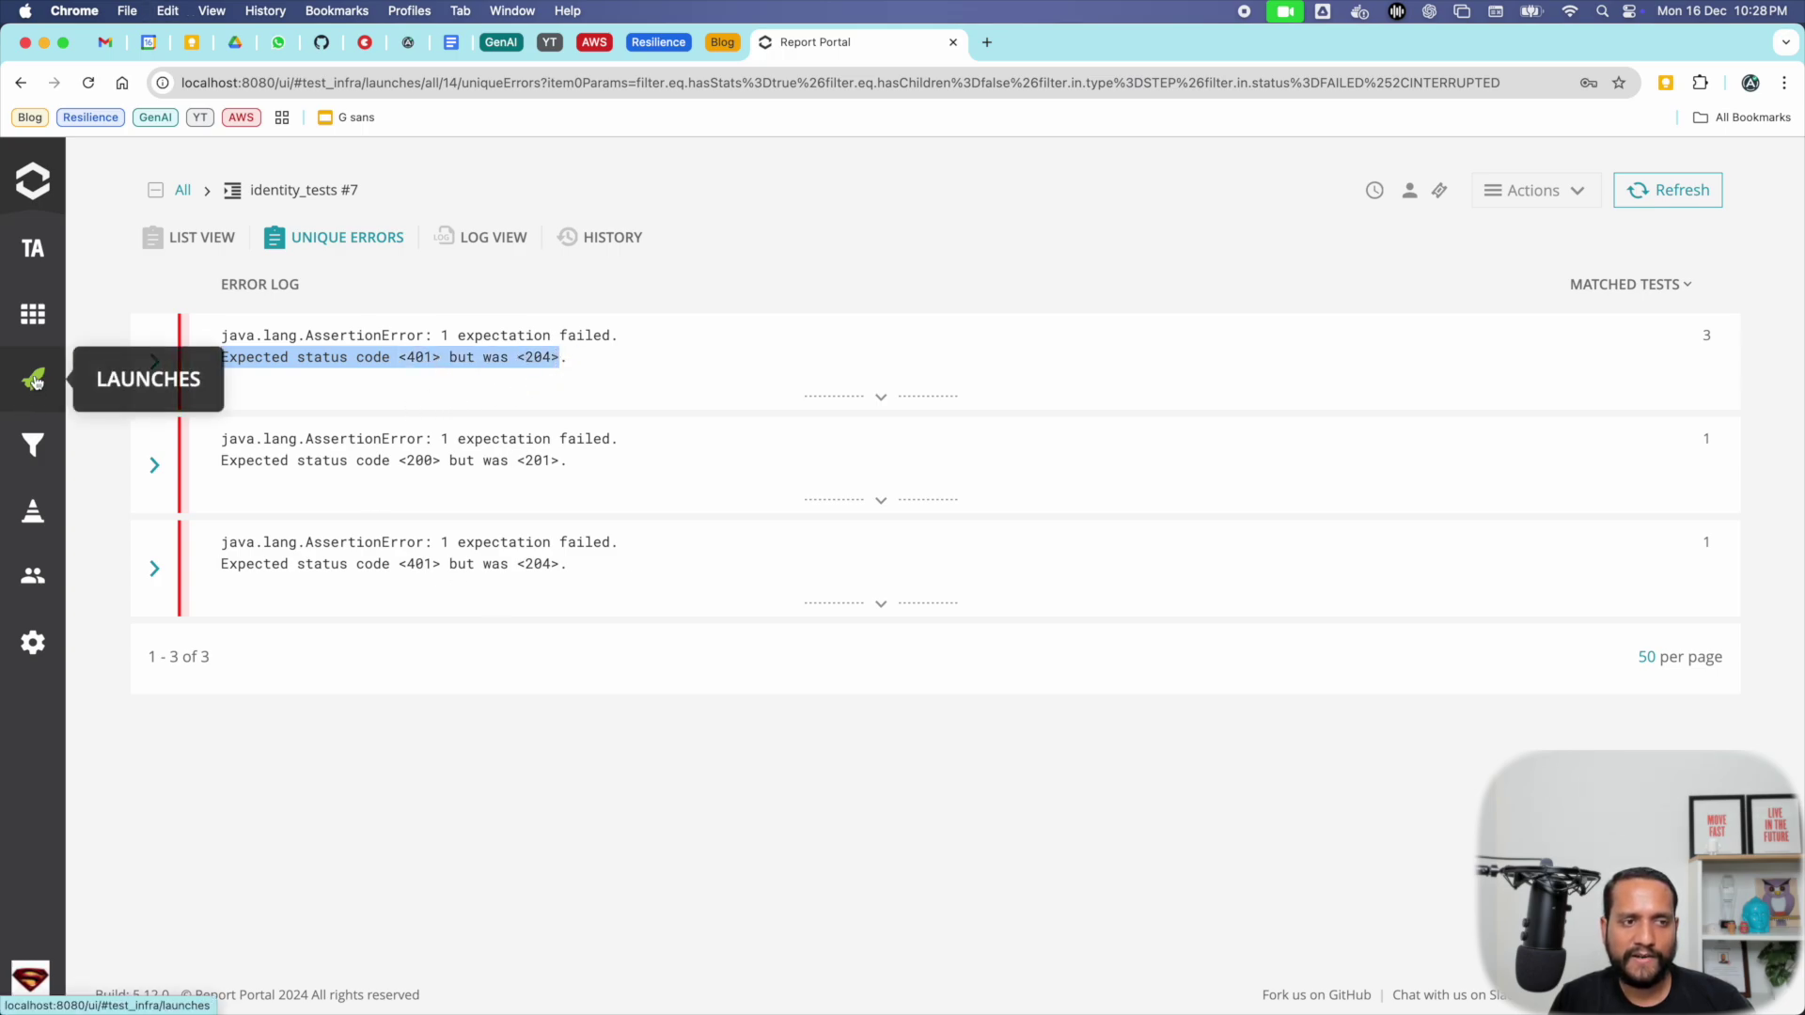
Step: Start a new Pattern-Analysis rule of type STRING with the copied text "Expected status code <401> but was <204>" as its condition
left_click(33, 643)
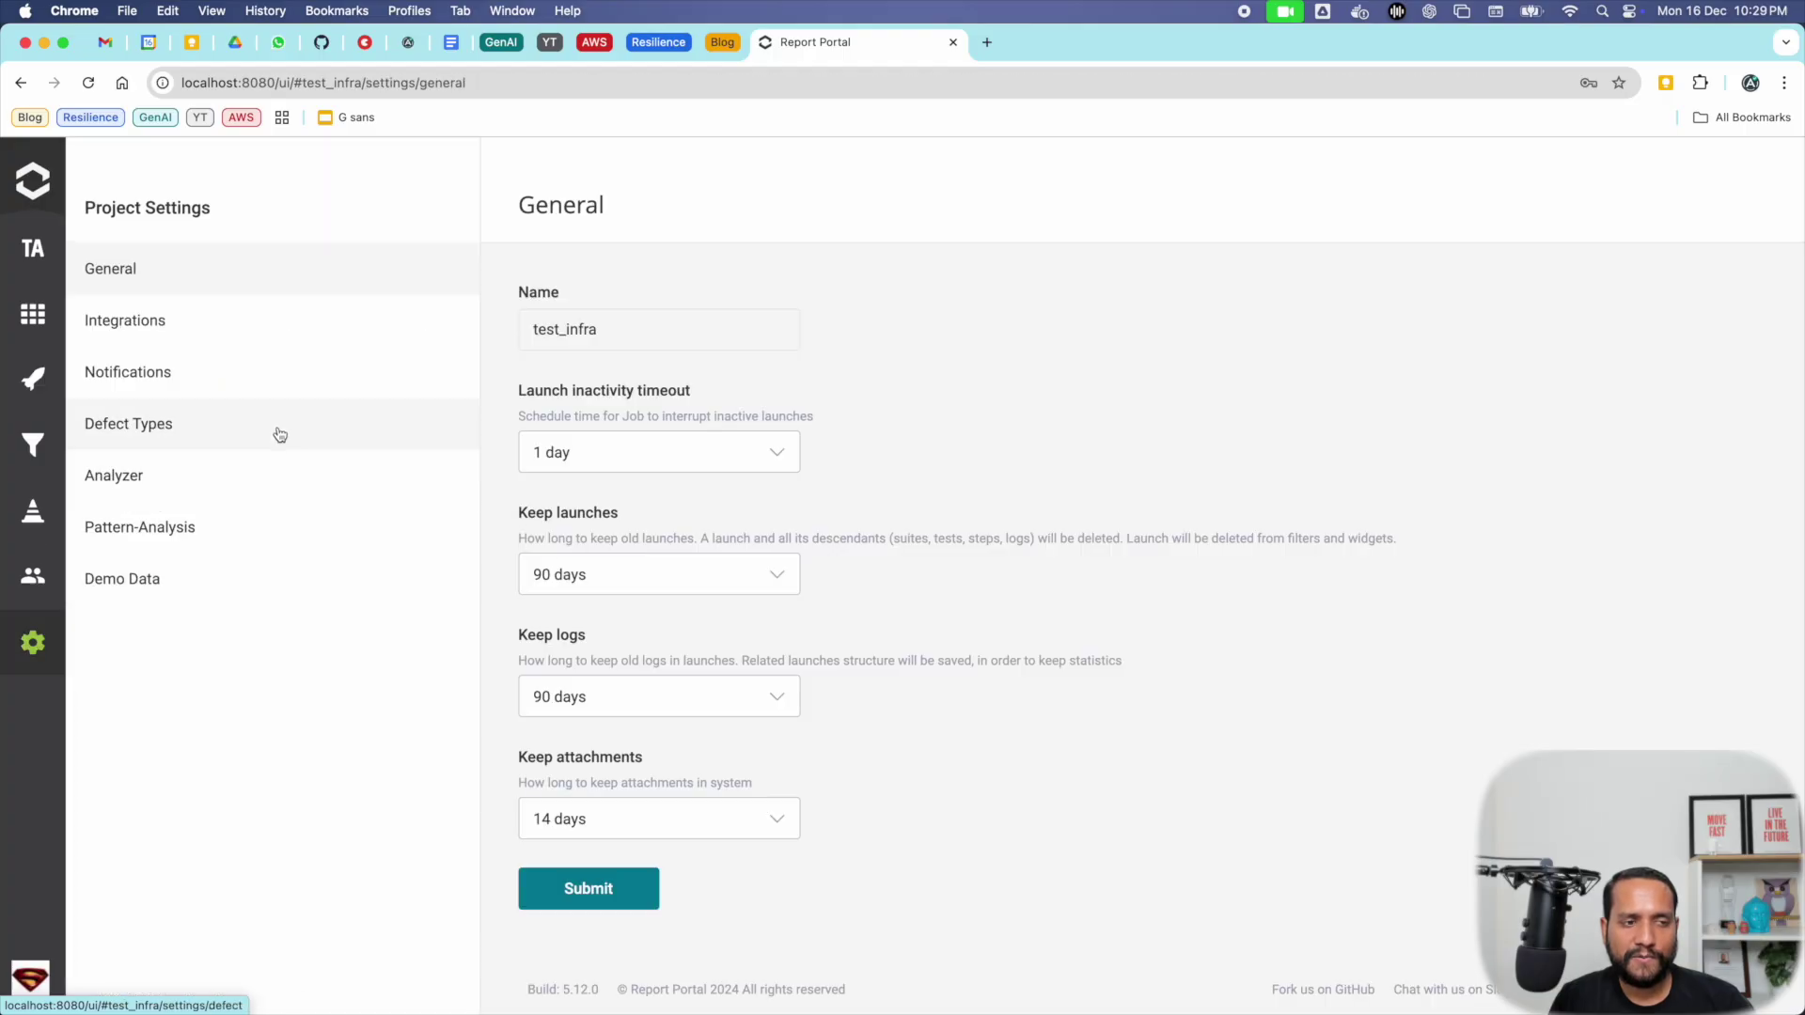
left_click(111, 529)
left_click(1635, 220)
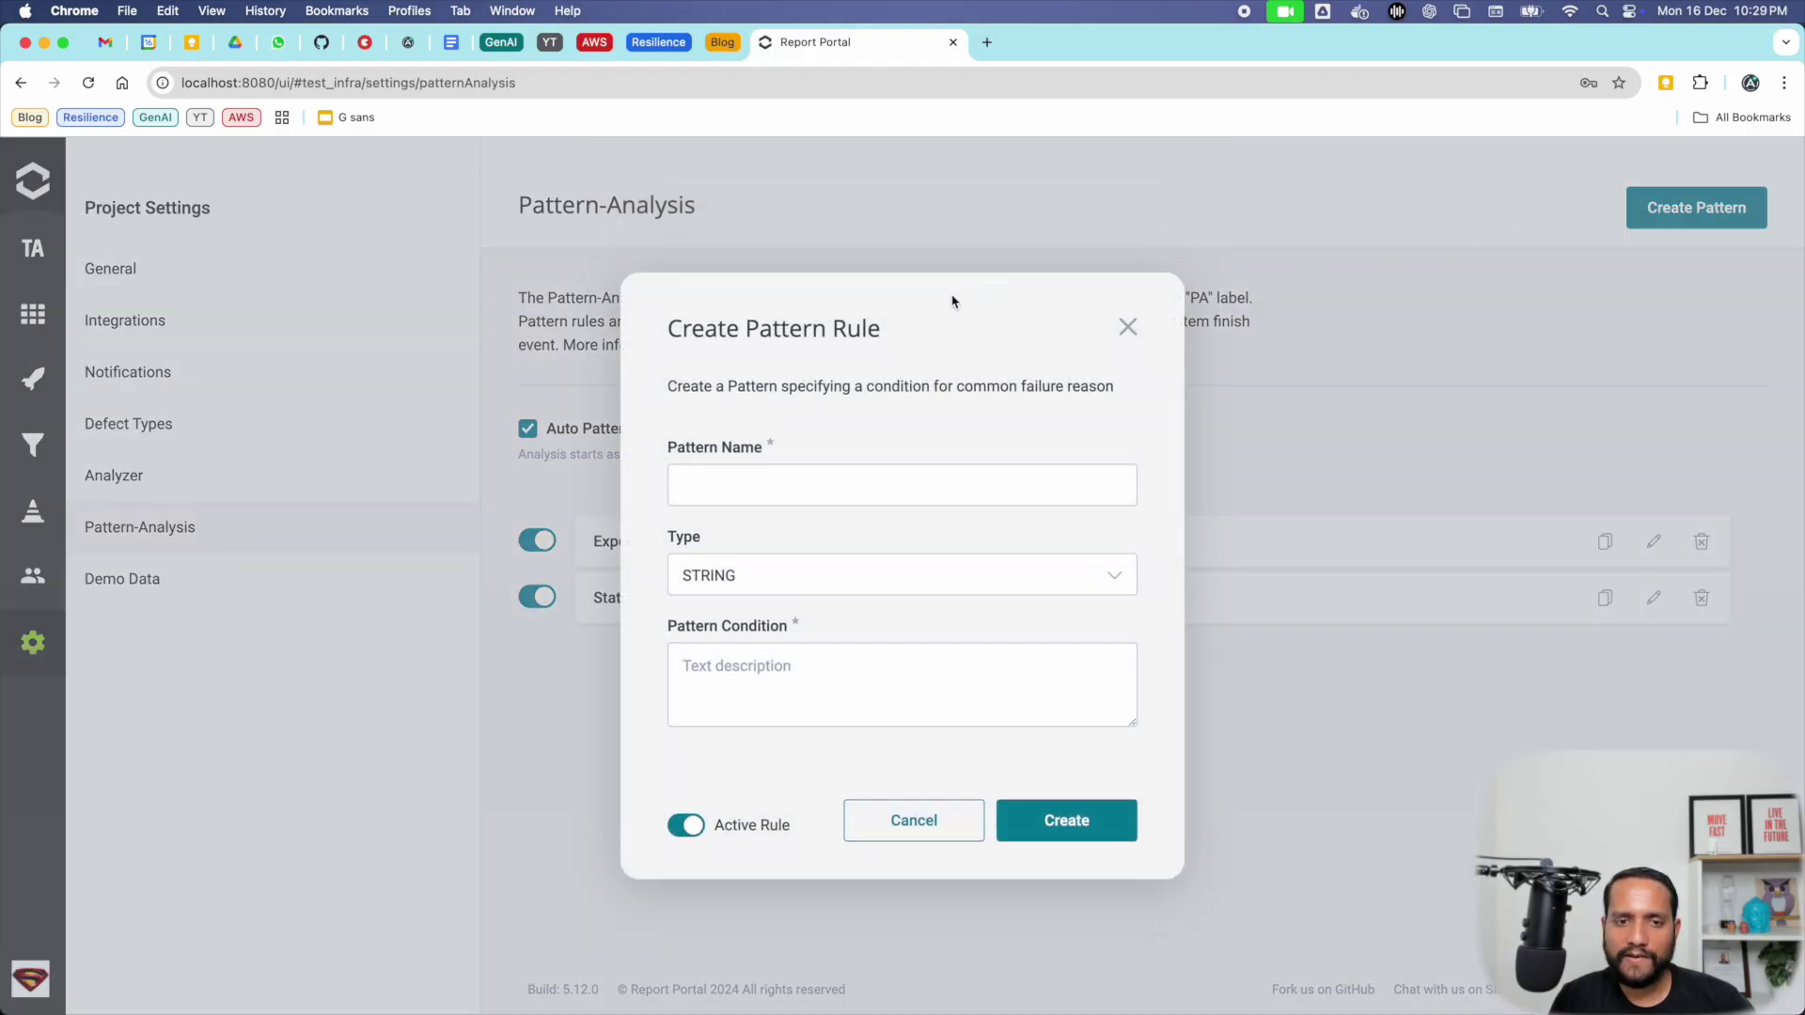
left_click(780, 488)
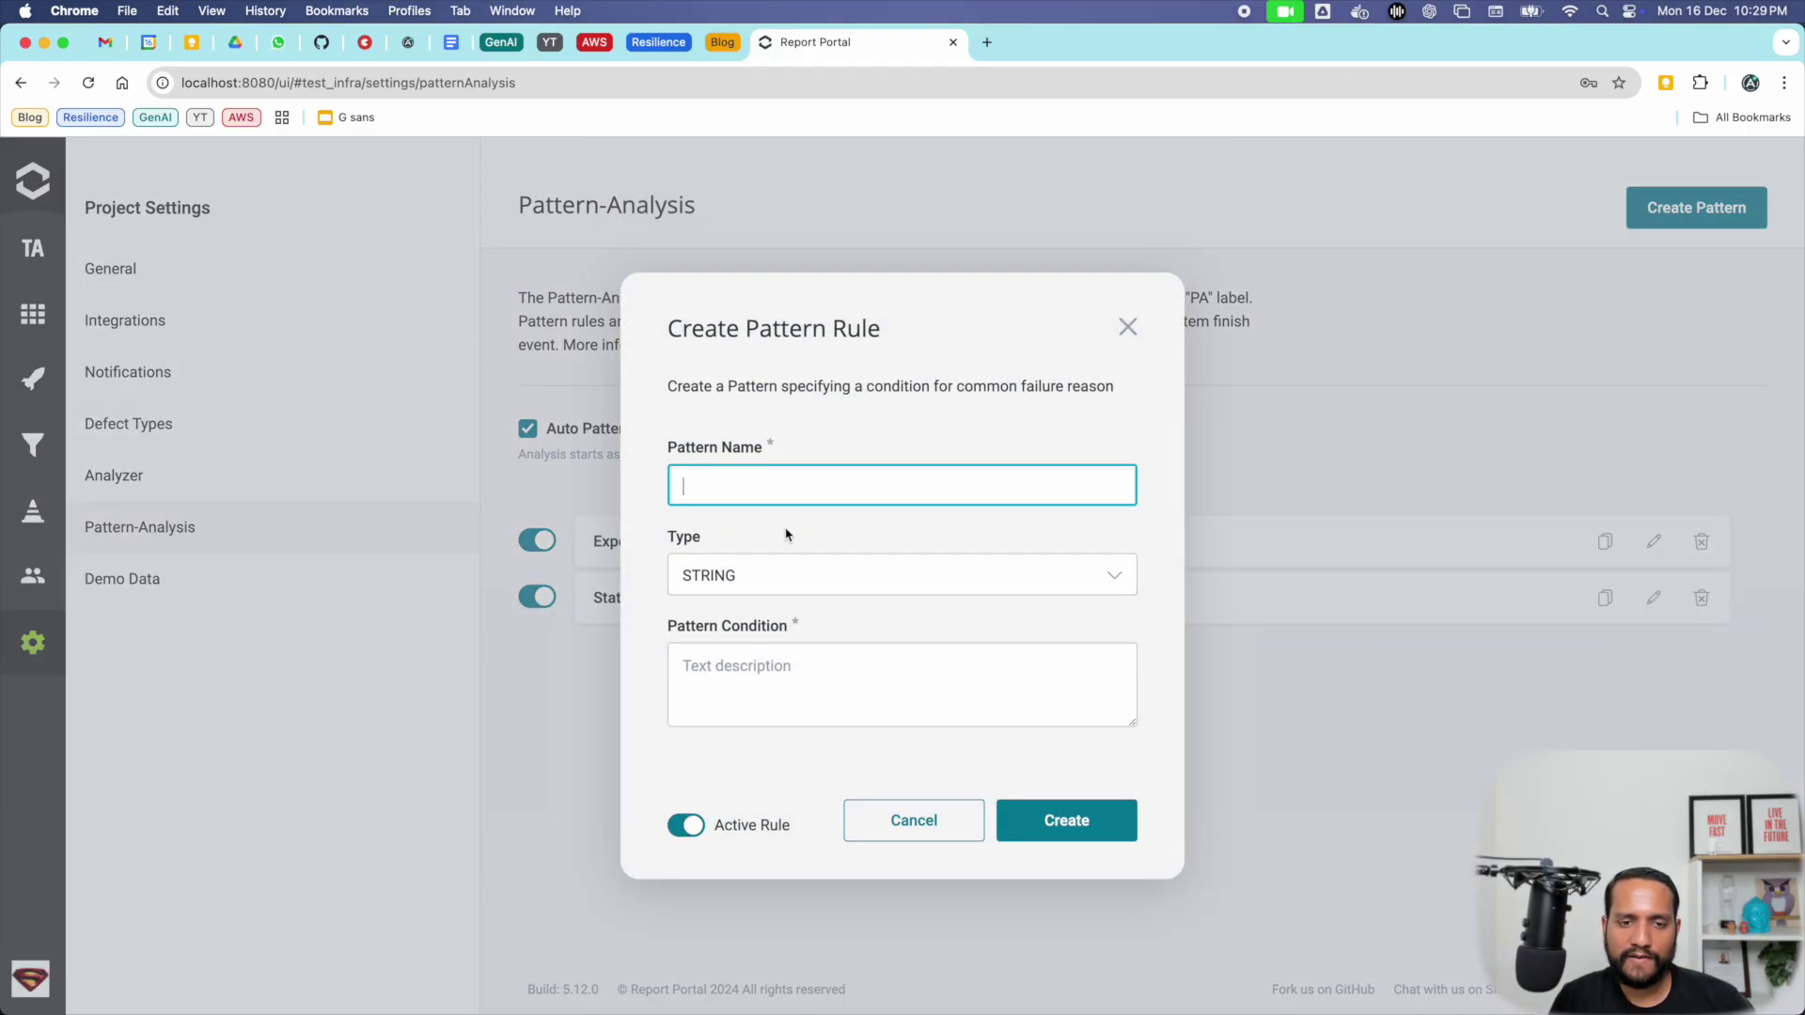
left_click(778, 577)
left_click(780, 587)
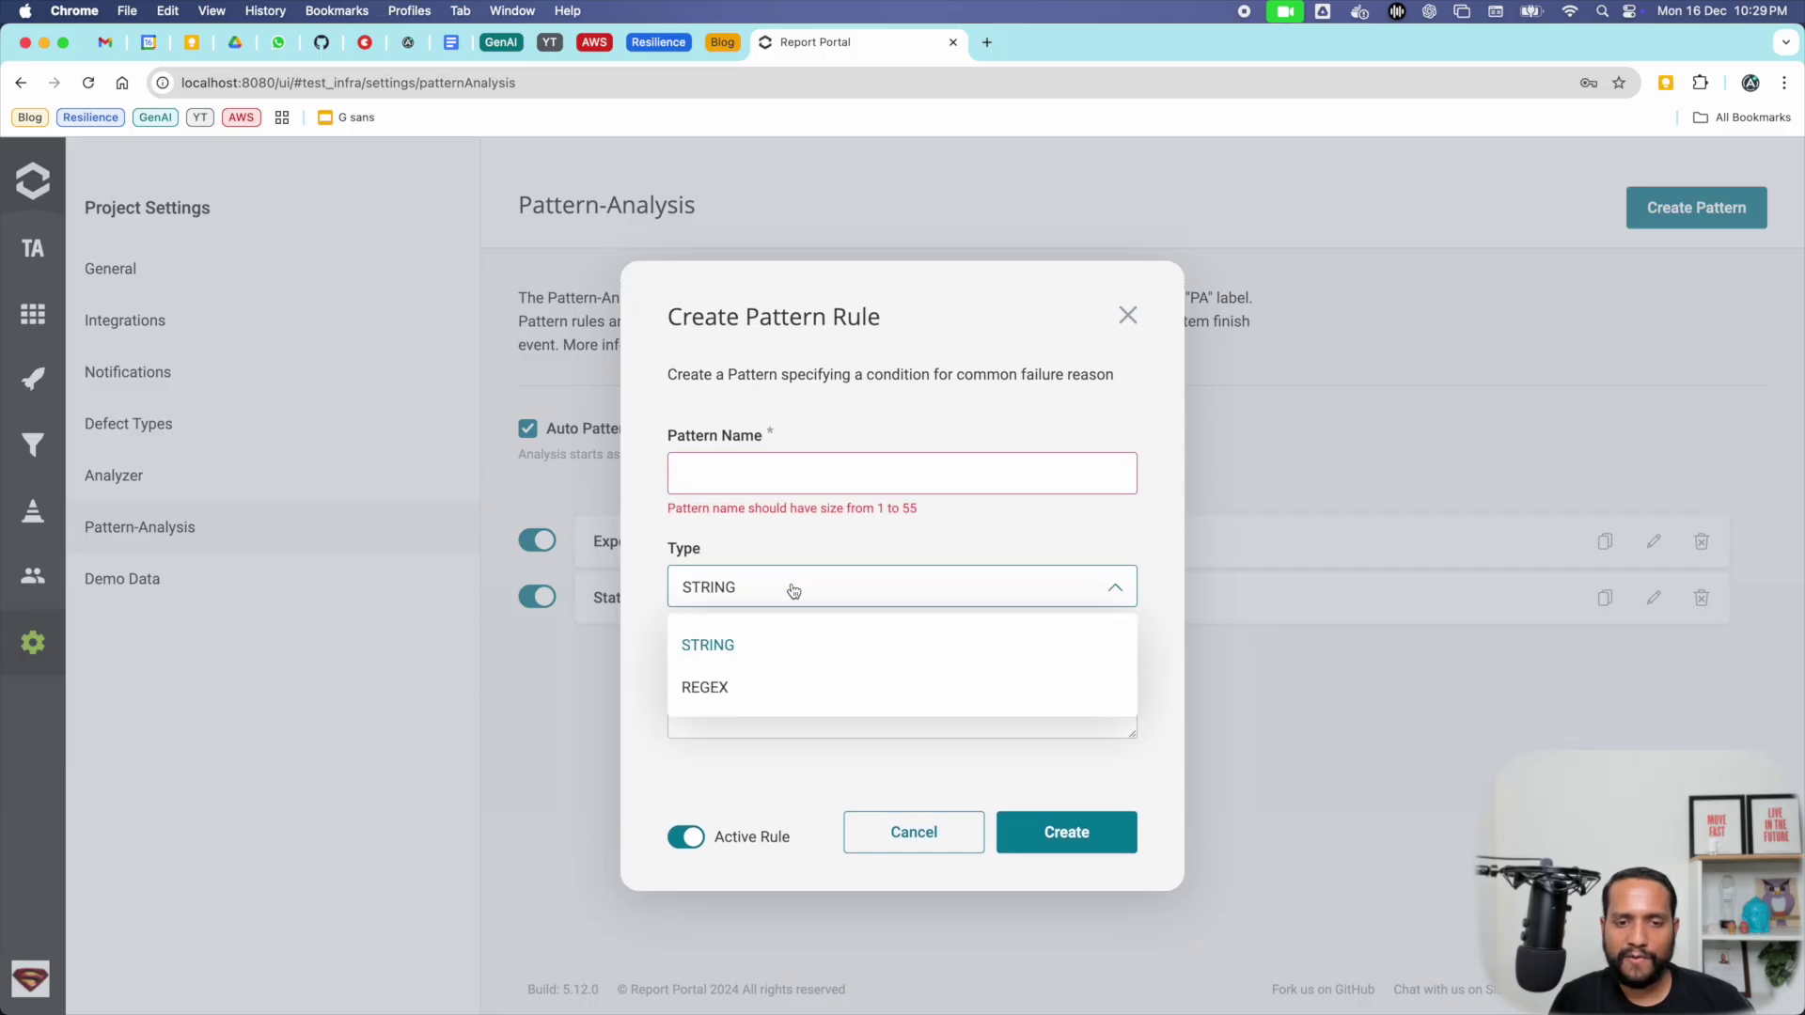
left_click(728, 651)
left_click(719, 680)
key("super+v")
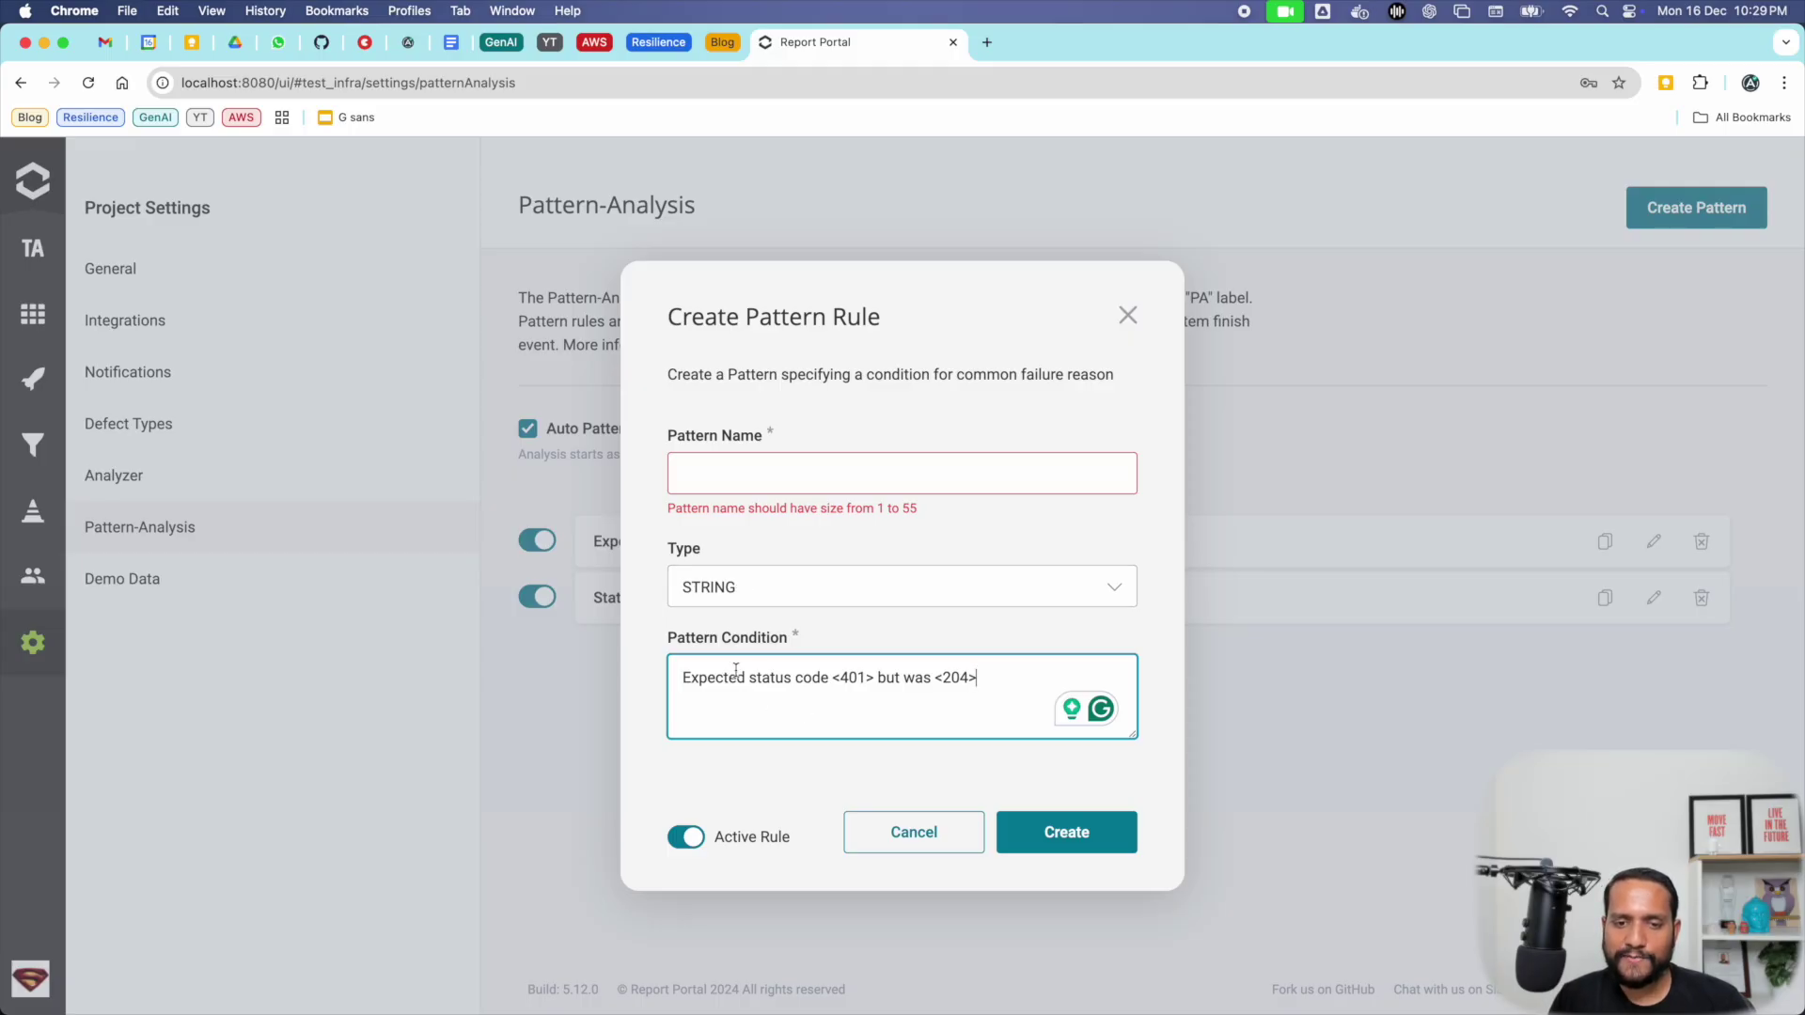
Step: Name the pattern rule "Expected status code <401> but was <204>" and create it as an active rule
left_click(717, 478)
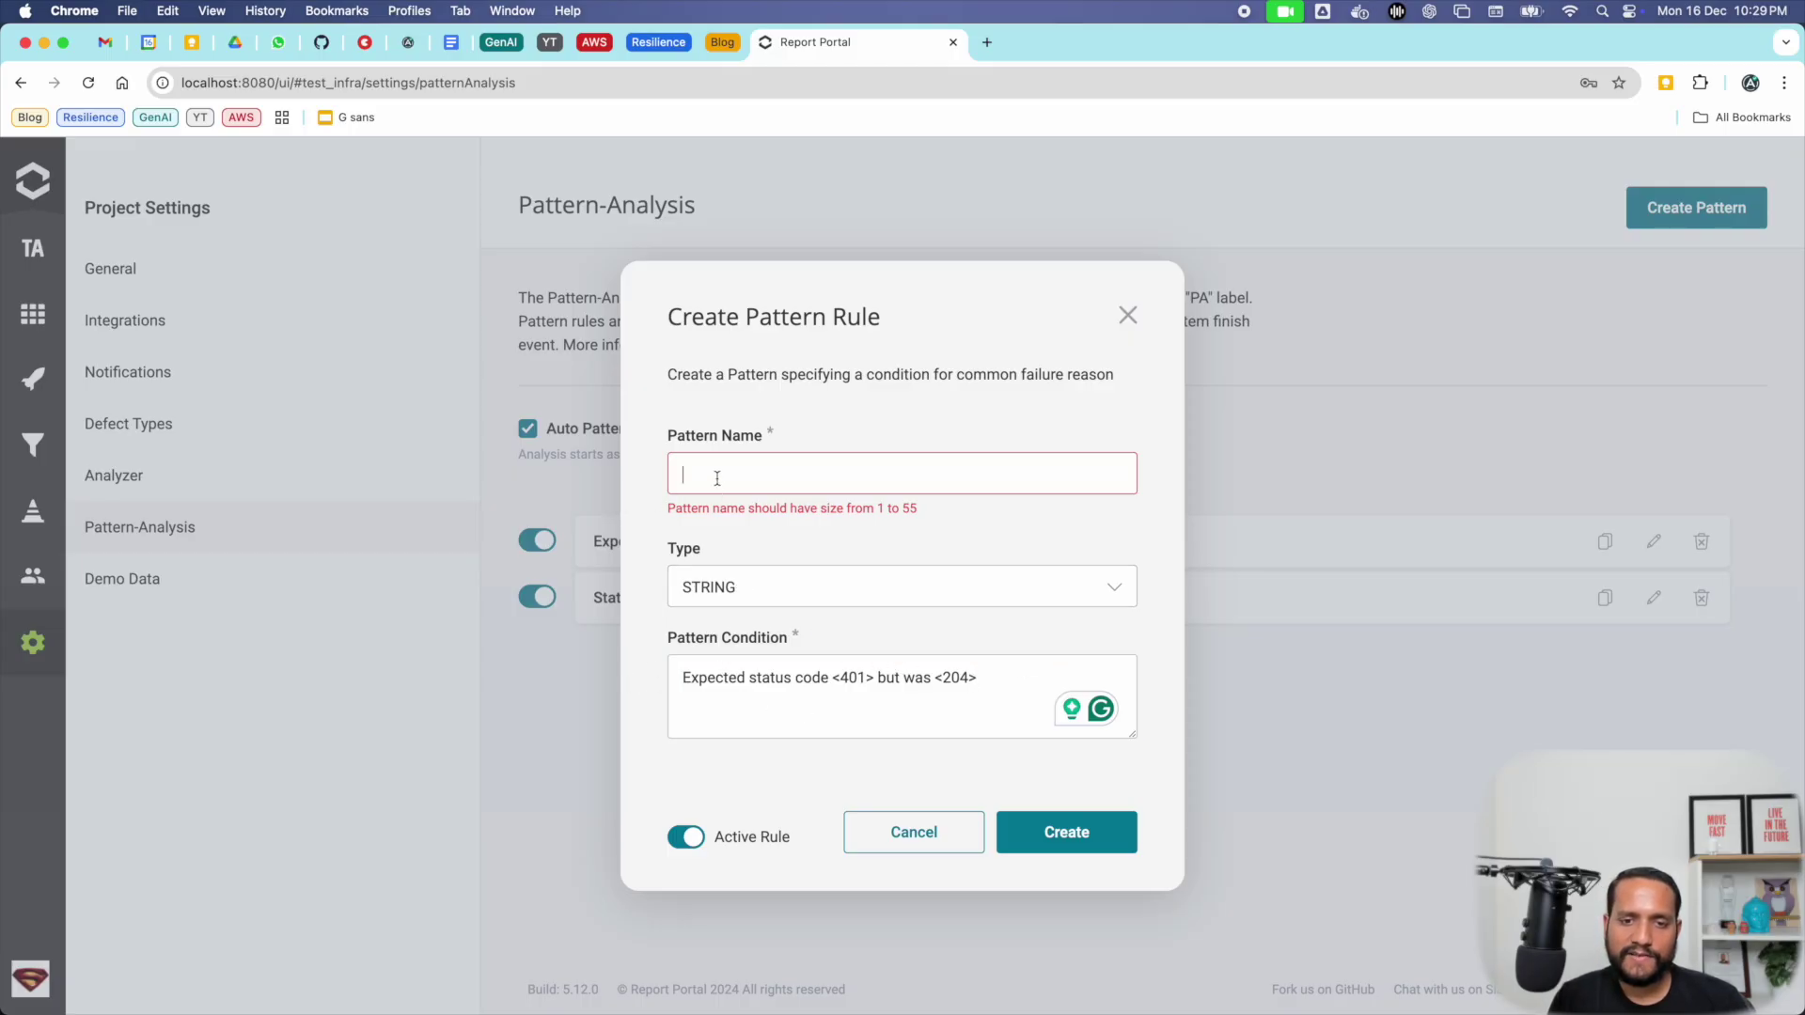
type("Expected status code <401> but was <204>")
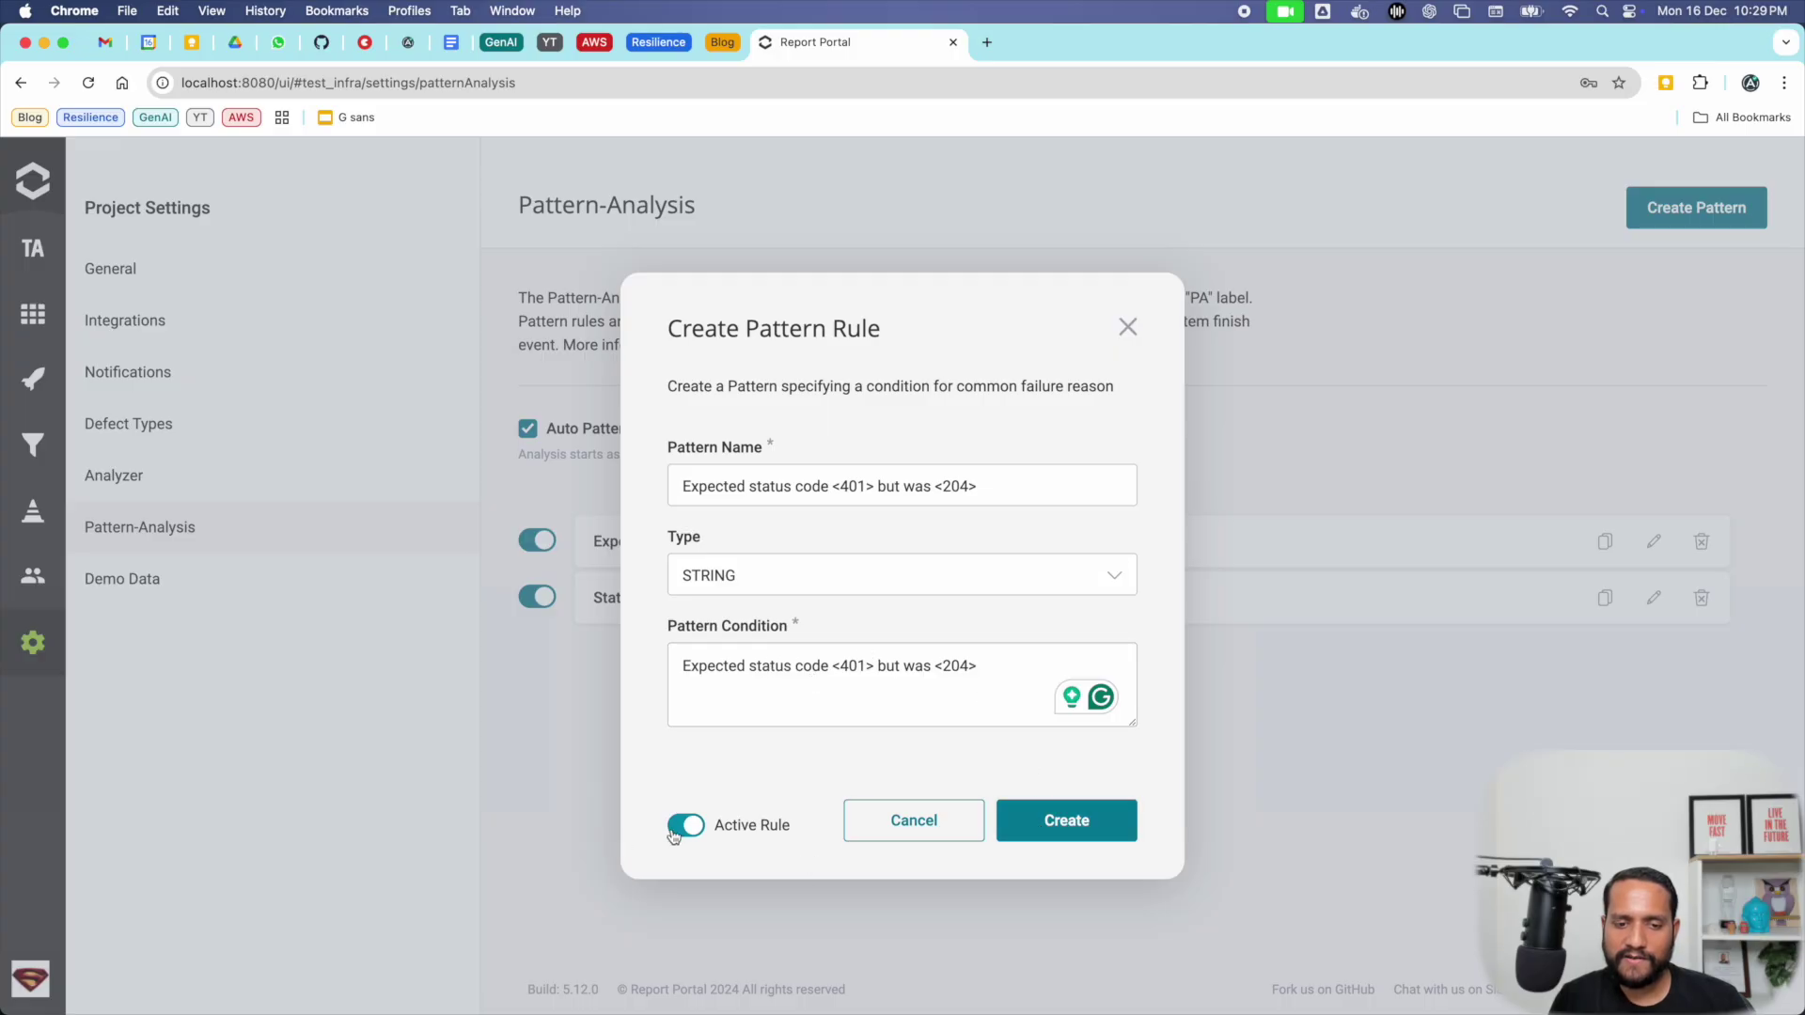
left_click(1101, 827)
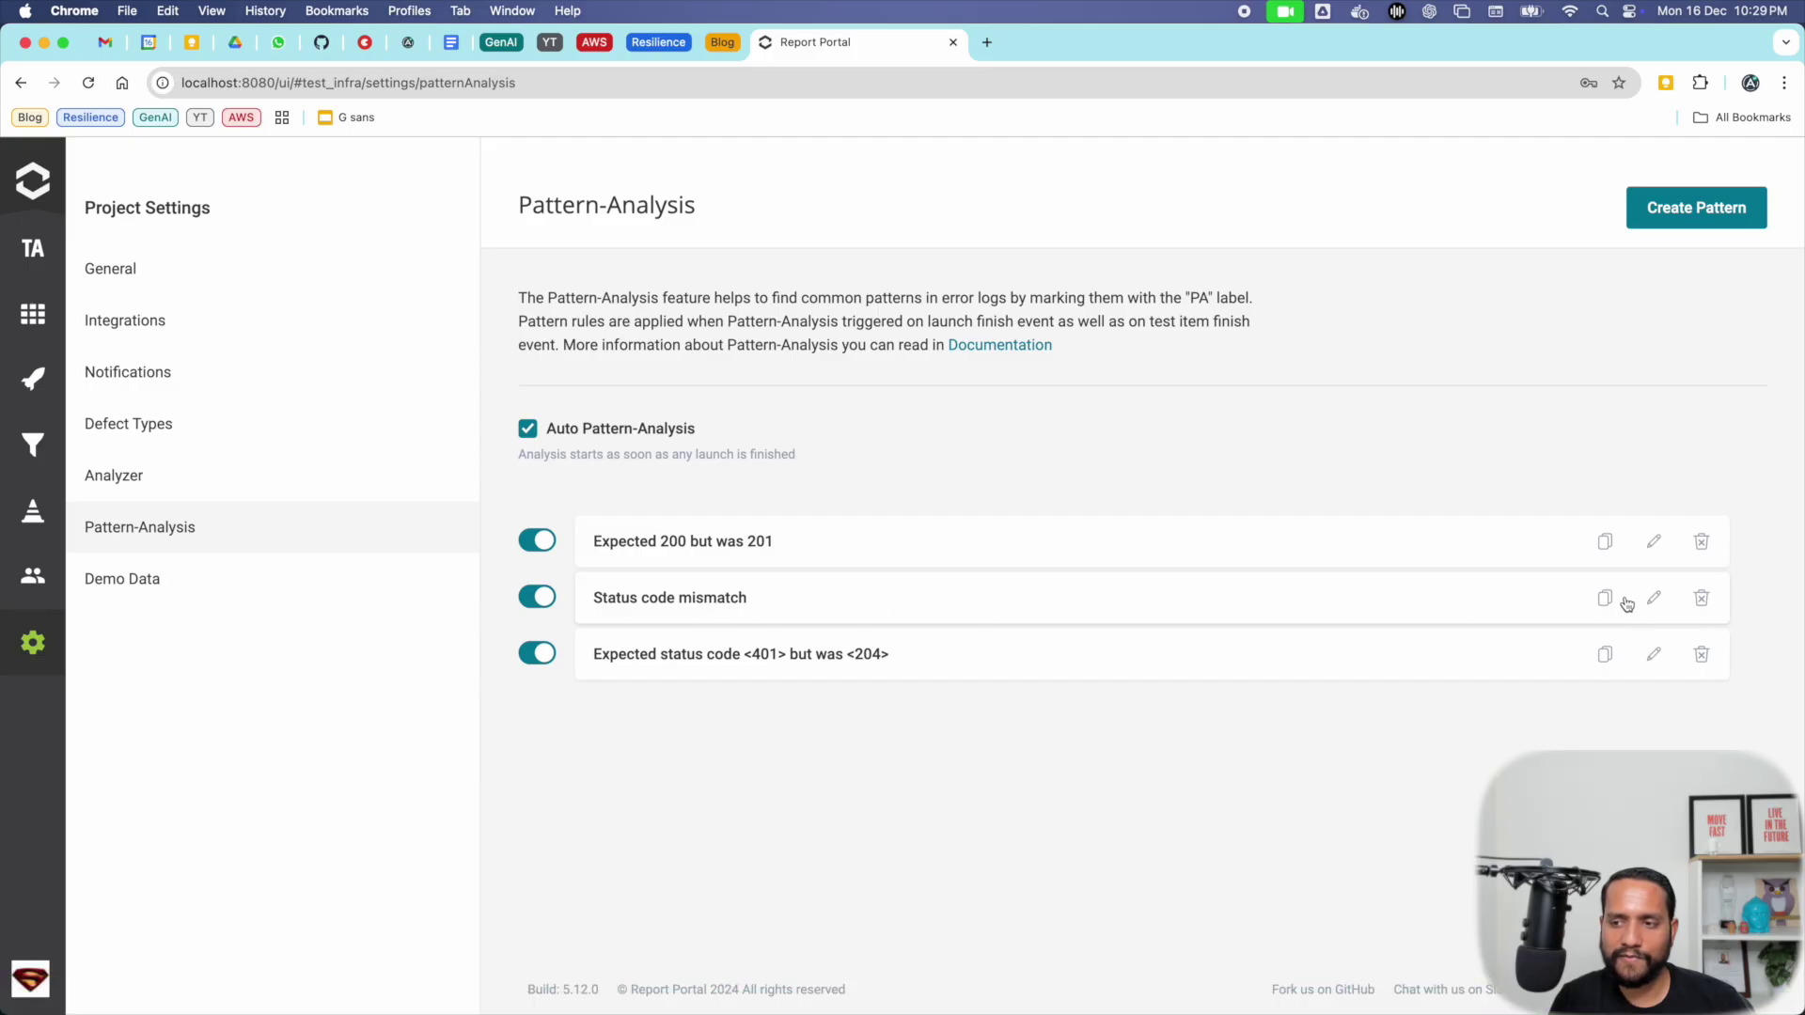
Step: View the edit form of the "Status code mismatch" pattern rule and close it without saving
left_click(1653, 598)
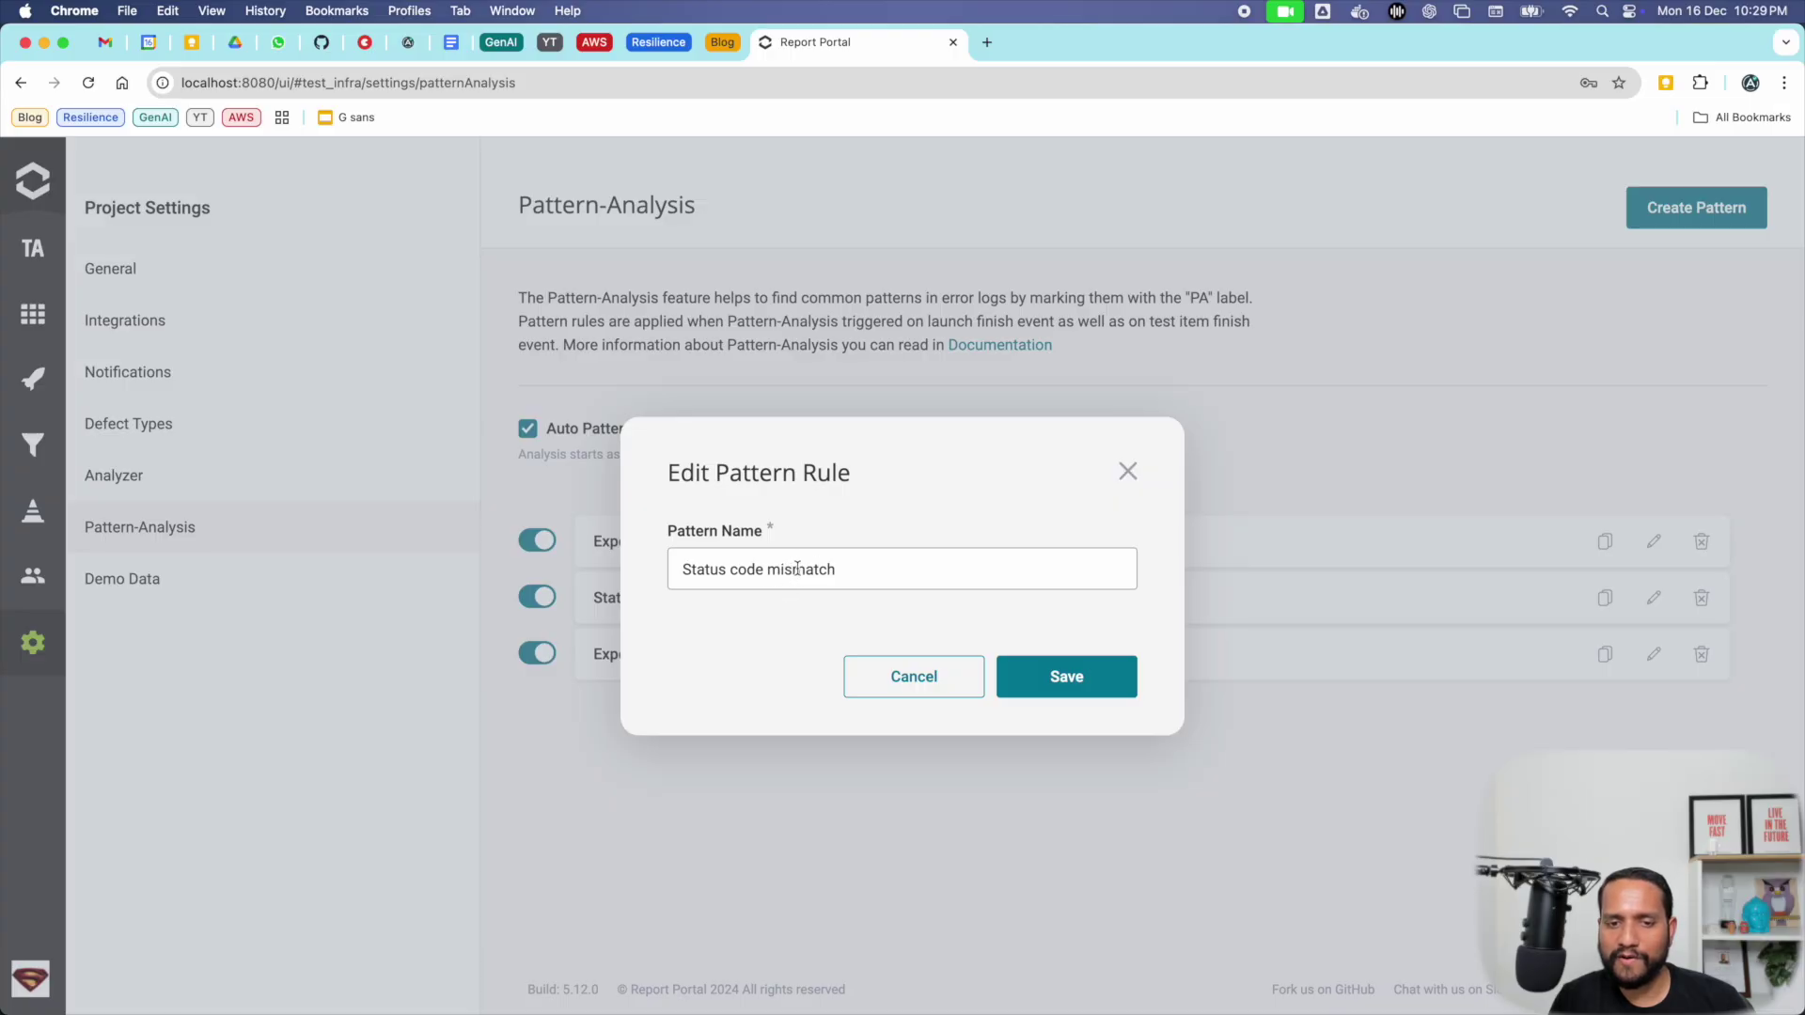
left_click(889, 679)
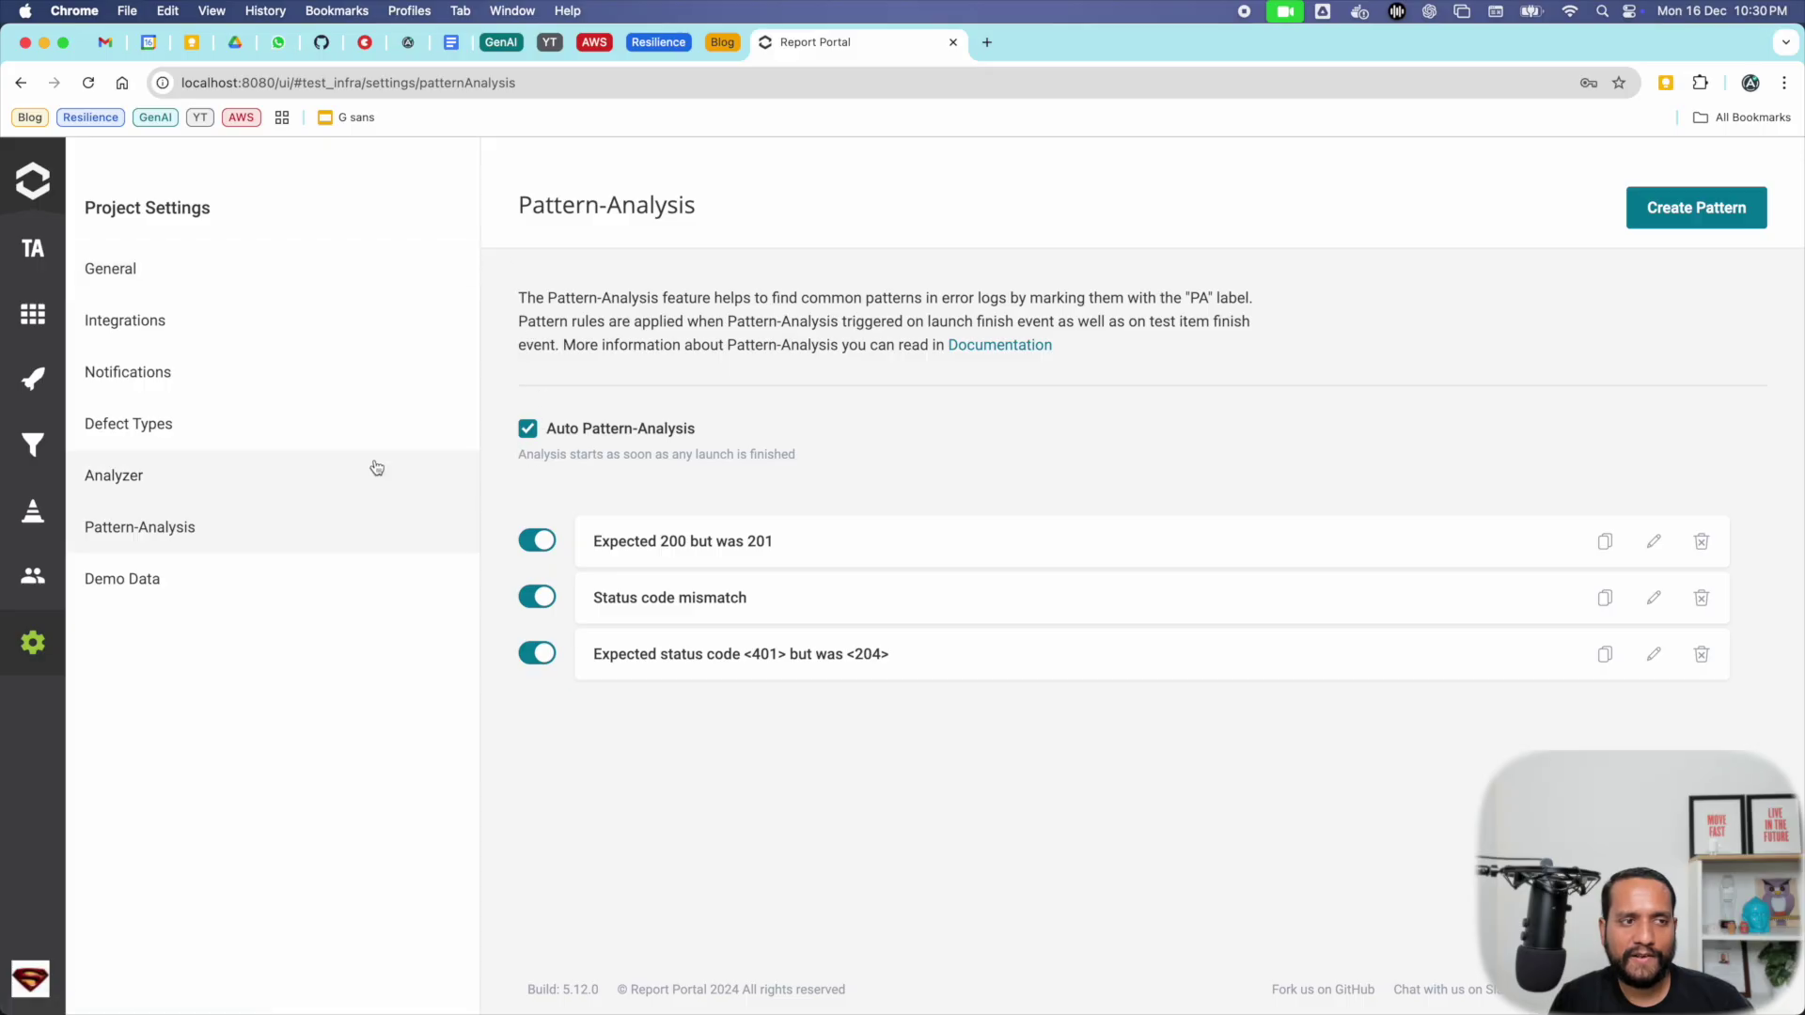
Step: Display all launches, switch to IntelliJ IDEA, and copy the Gradle test command for the identity group from README.md
left_click(33, 378)
key("super+Tab")
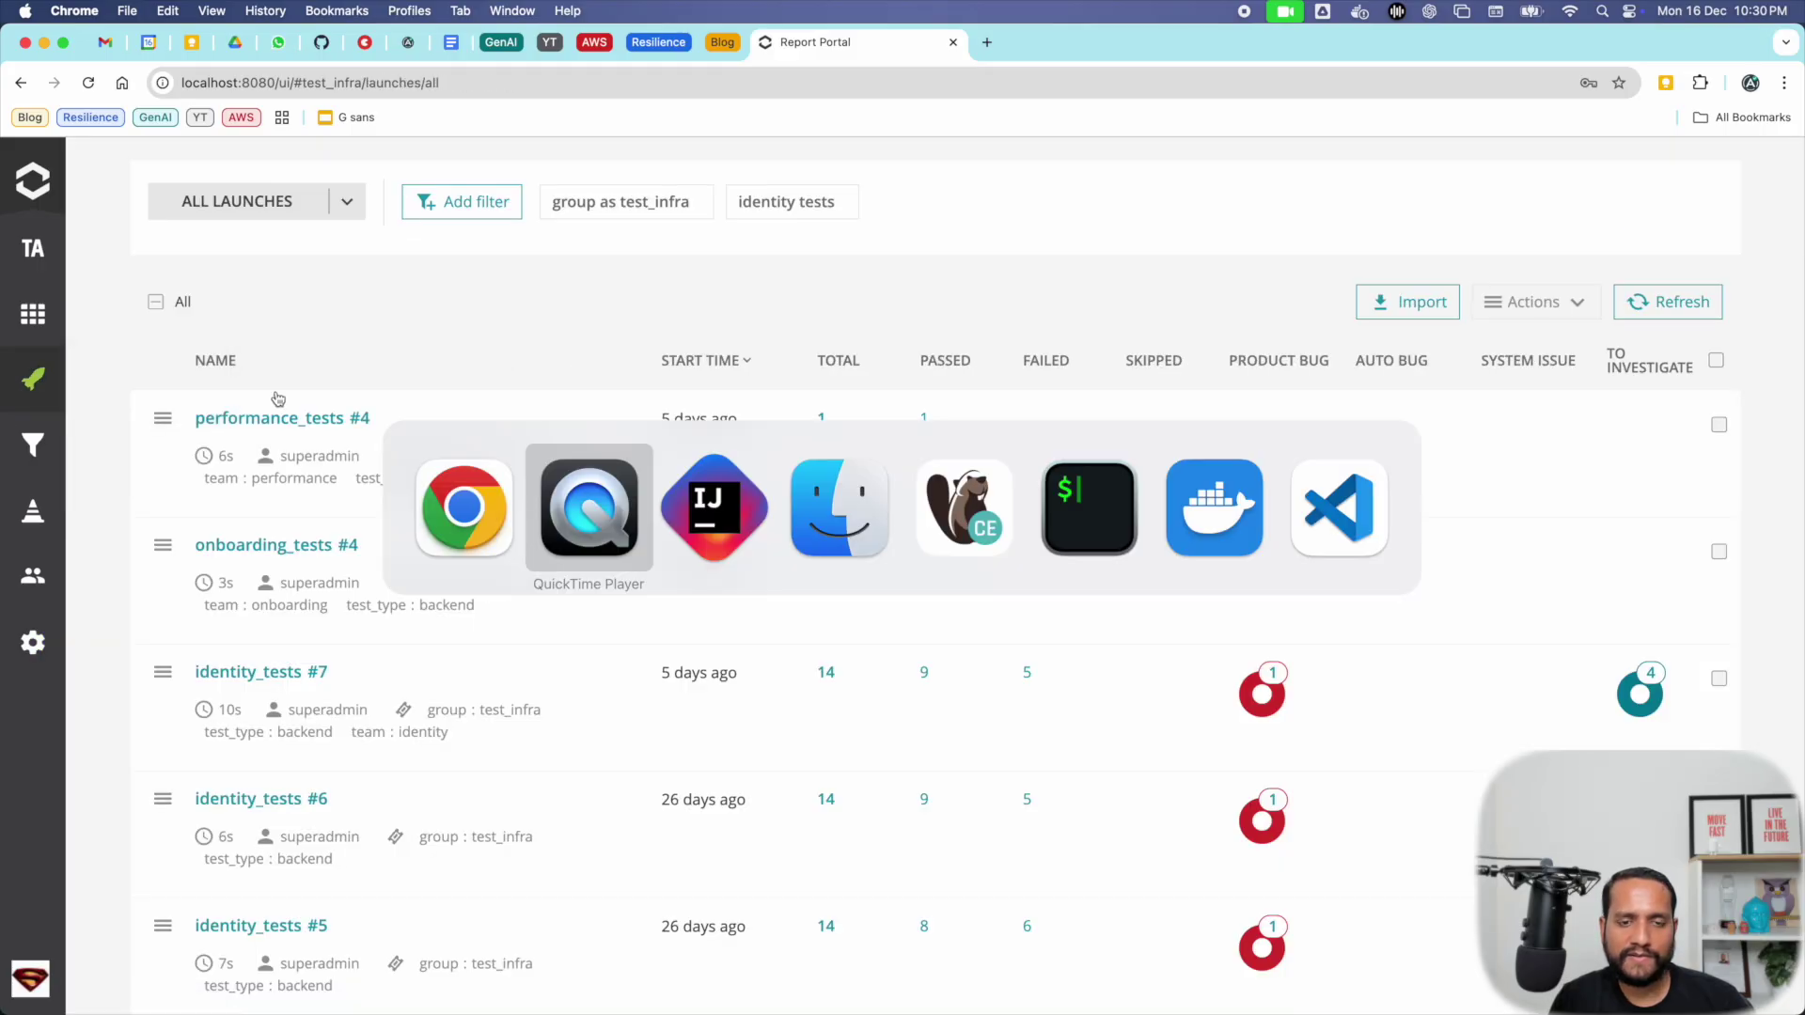
key("super+Tab")
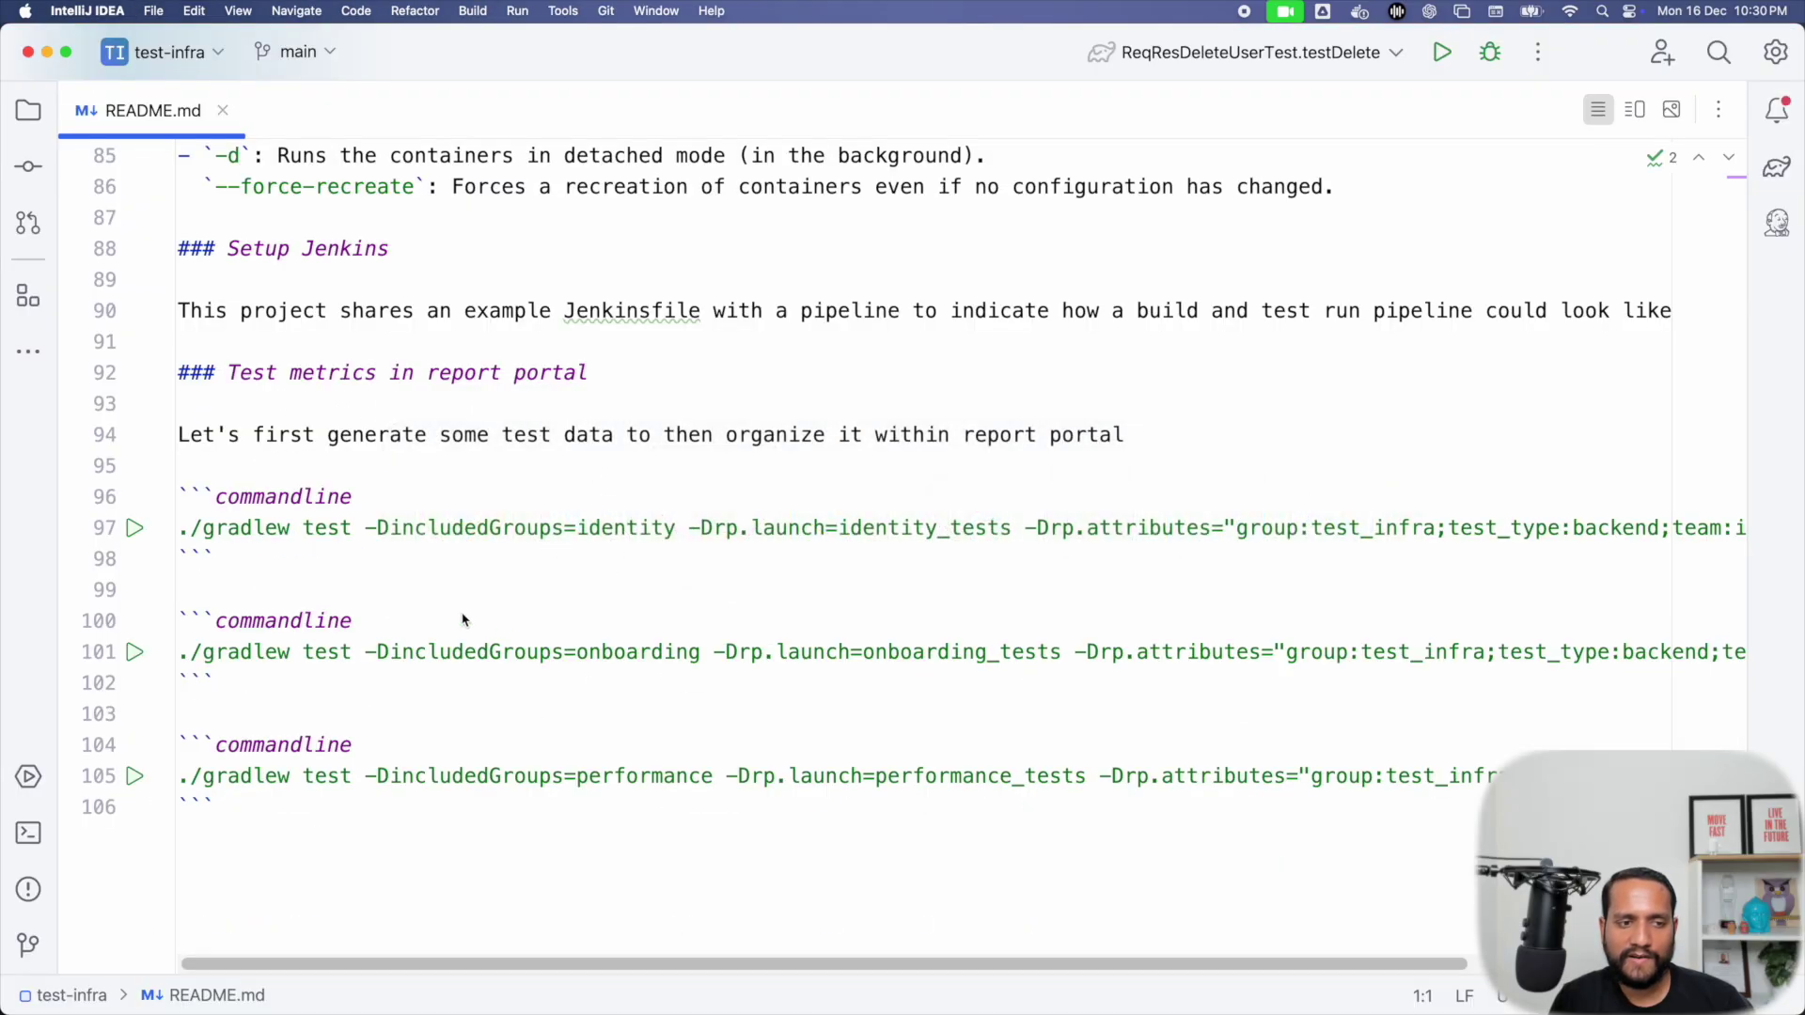
left_click(183, 528)
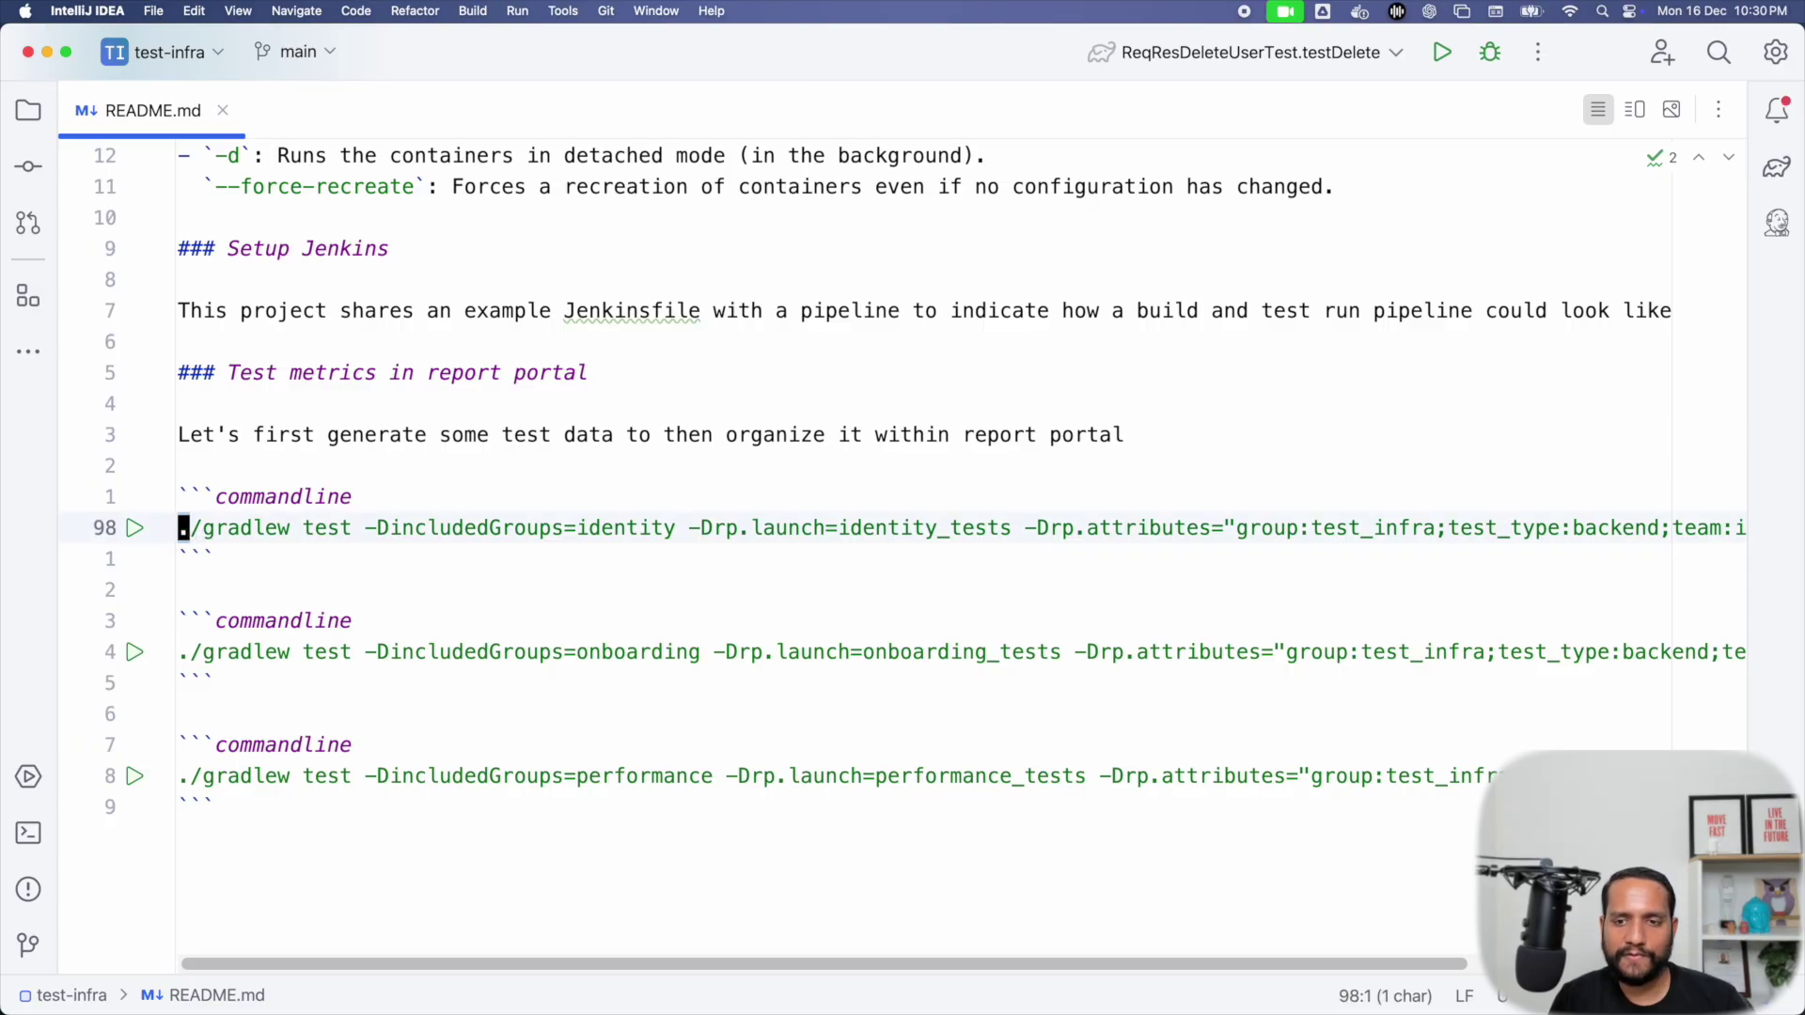
key("shift+super+Right")
key("super+c")
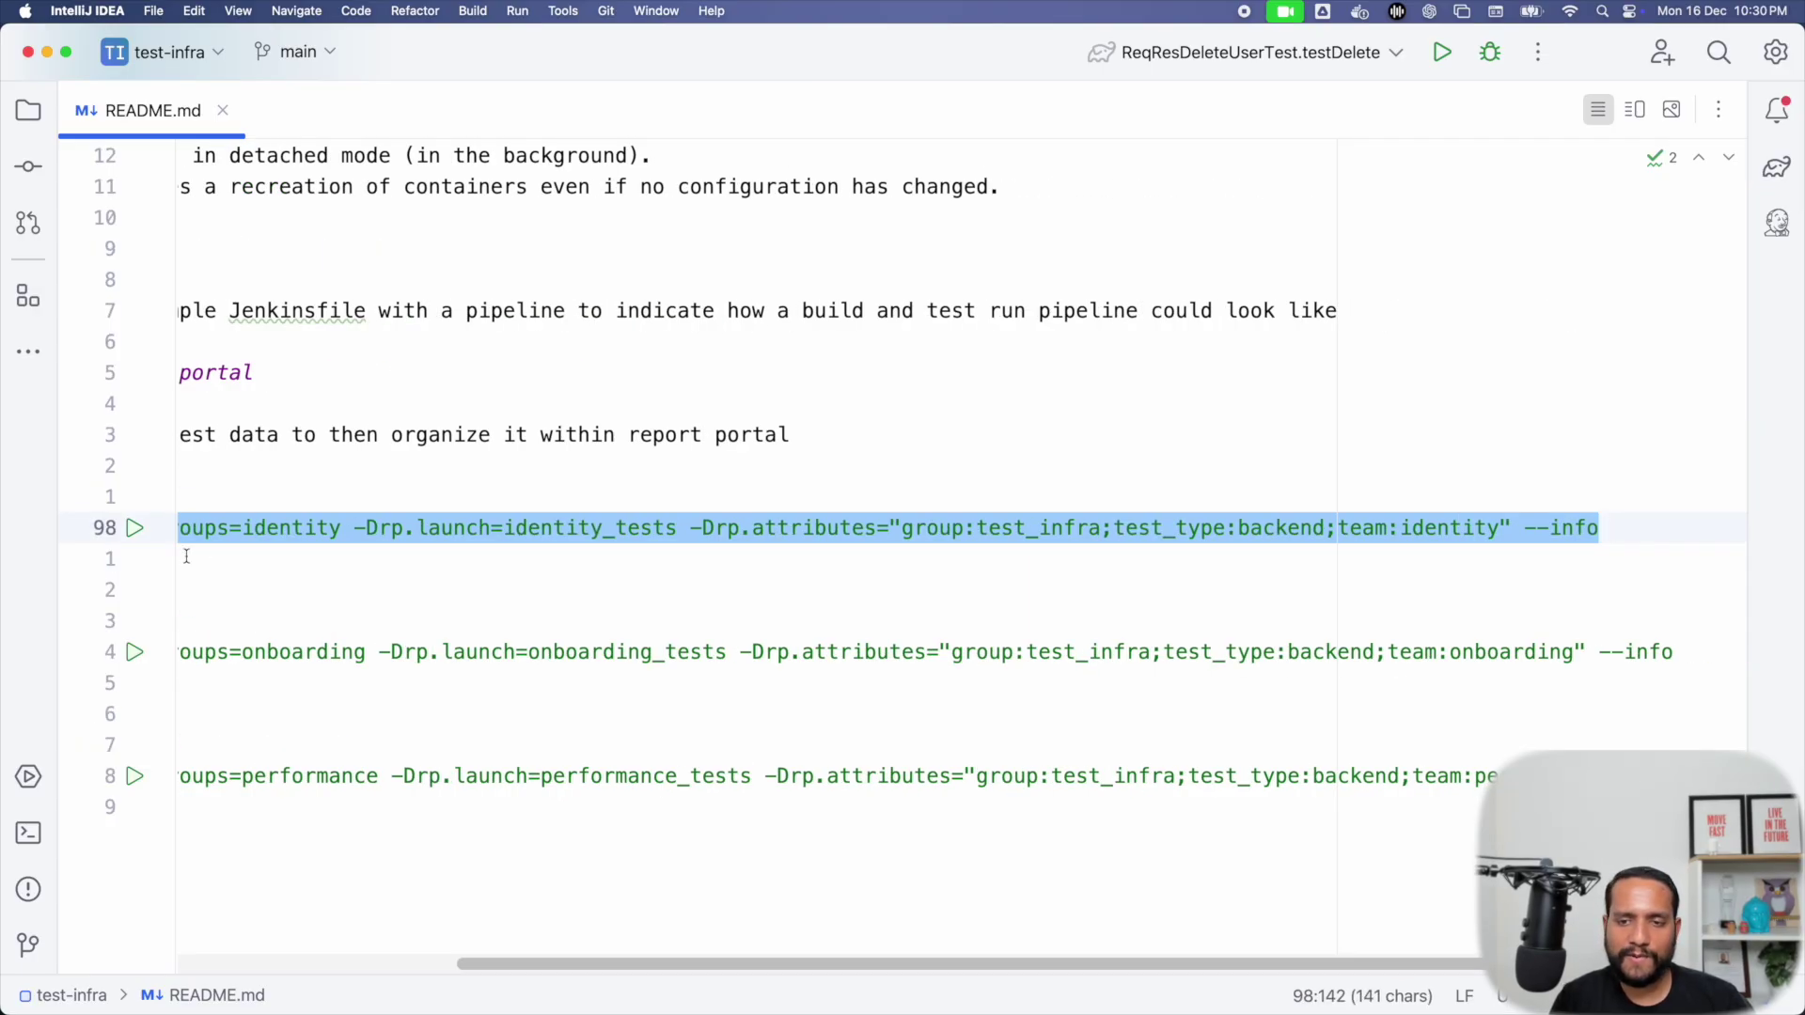
Step: Run ./gradlew test -DincludedGroups=identity -Drp.launch=identity_tests -Drp.attributes="group:test_infra;test_type:backend;team:identity" --info in the terminal and enlarge the terminal area
left_click(41, 857)
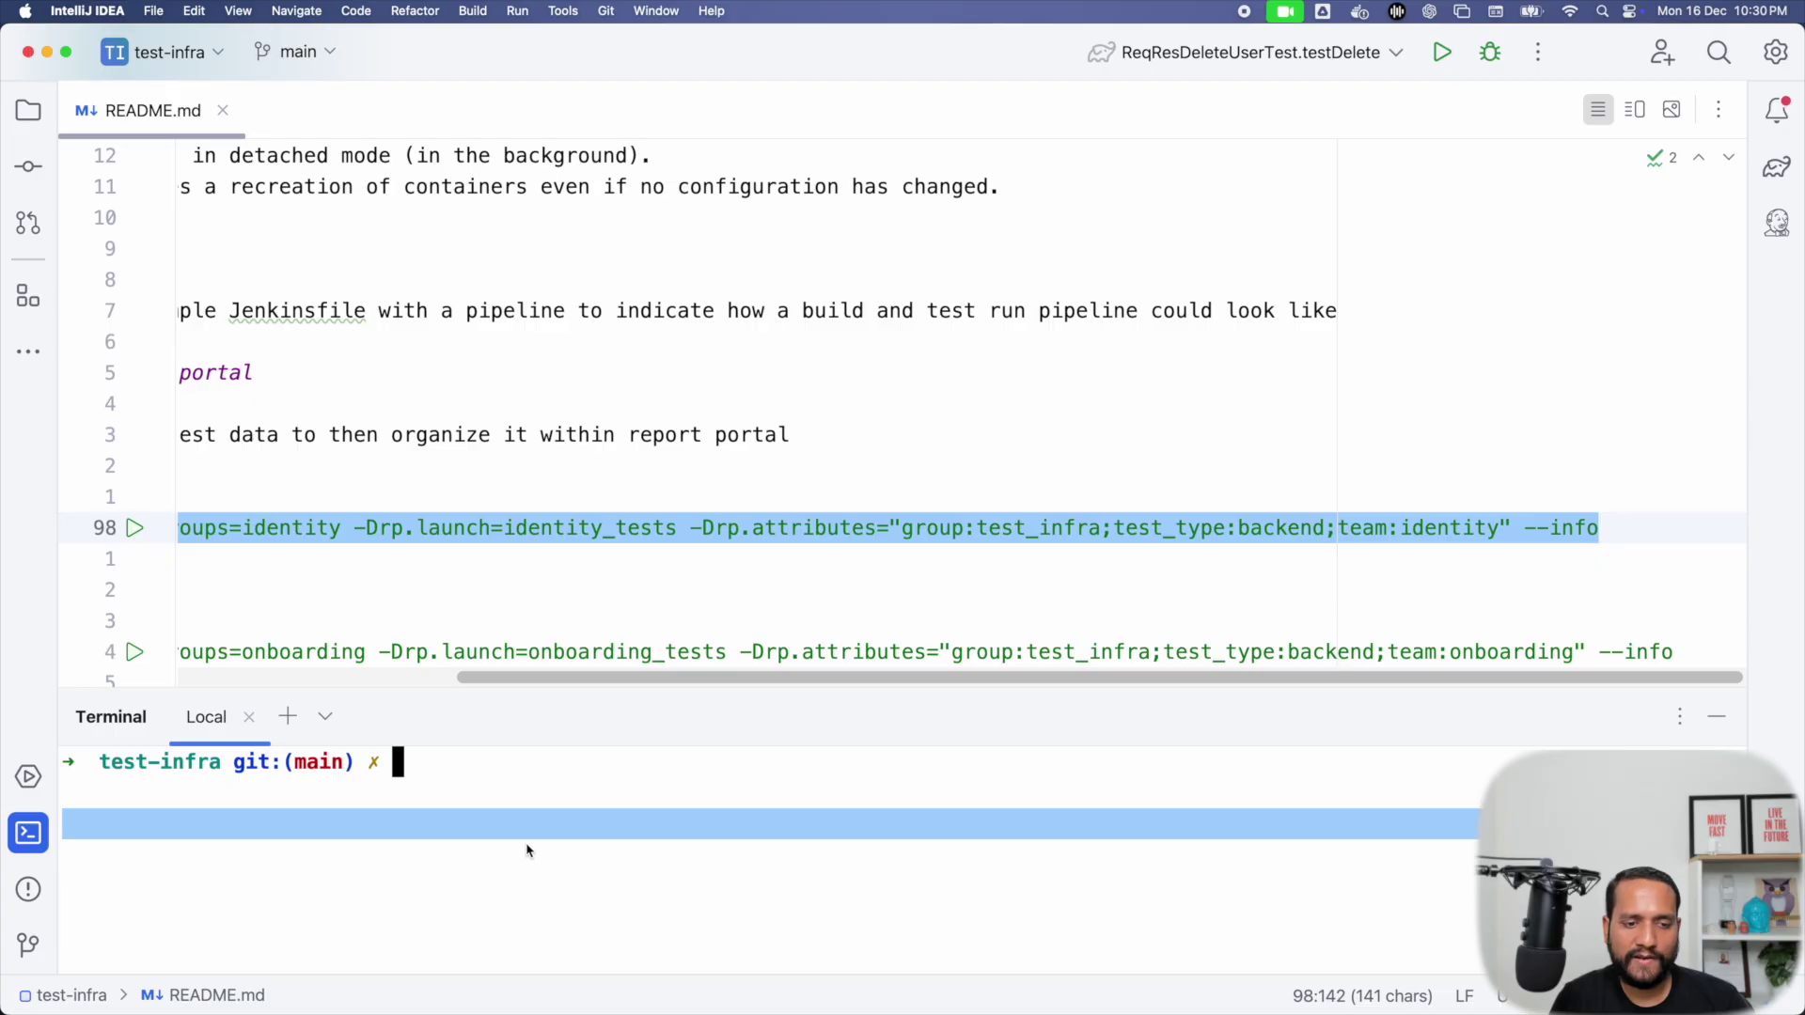
key("super+v")
key("Return")
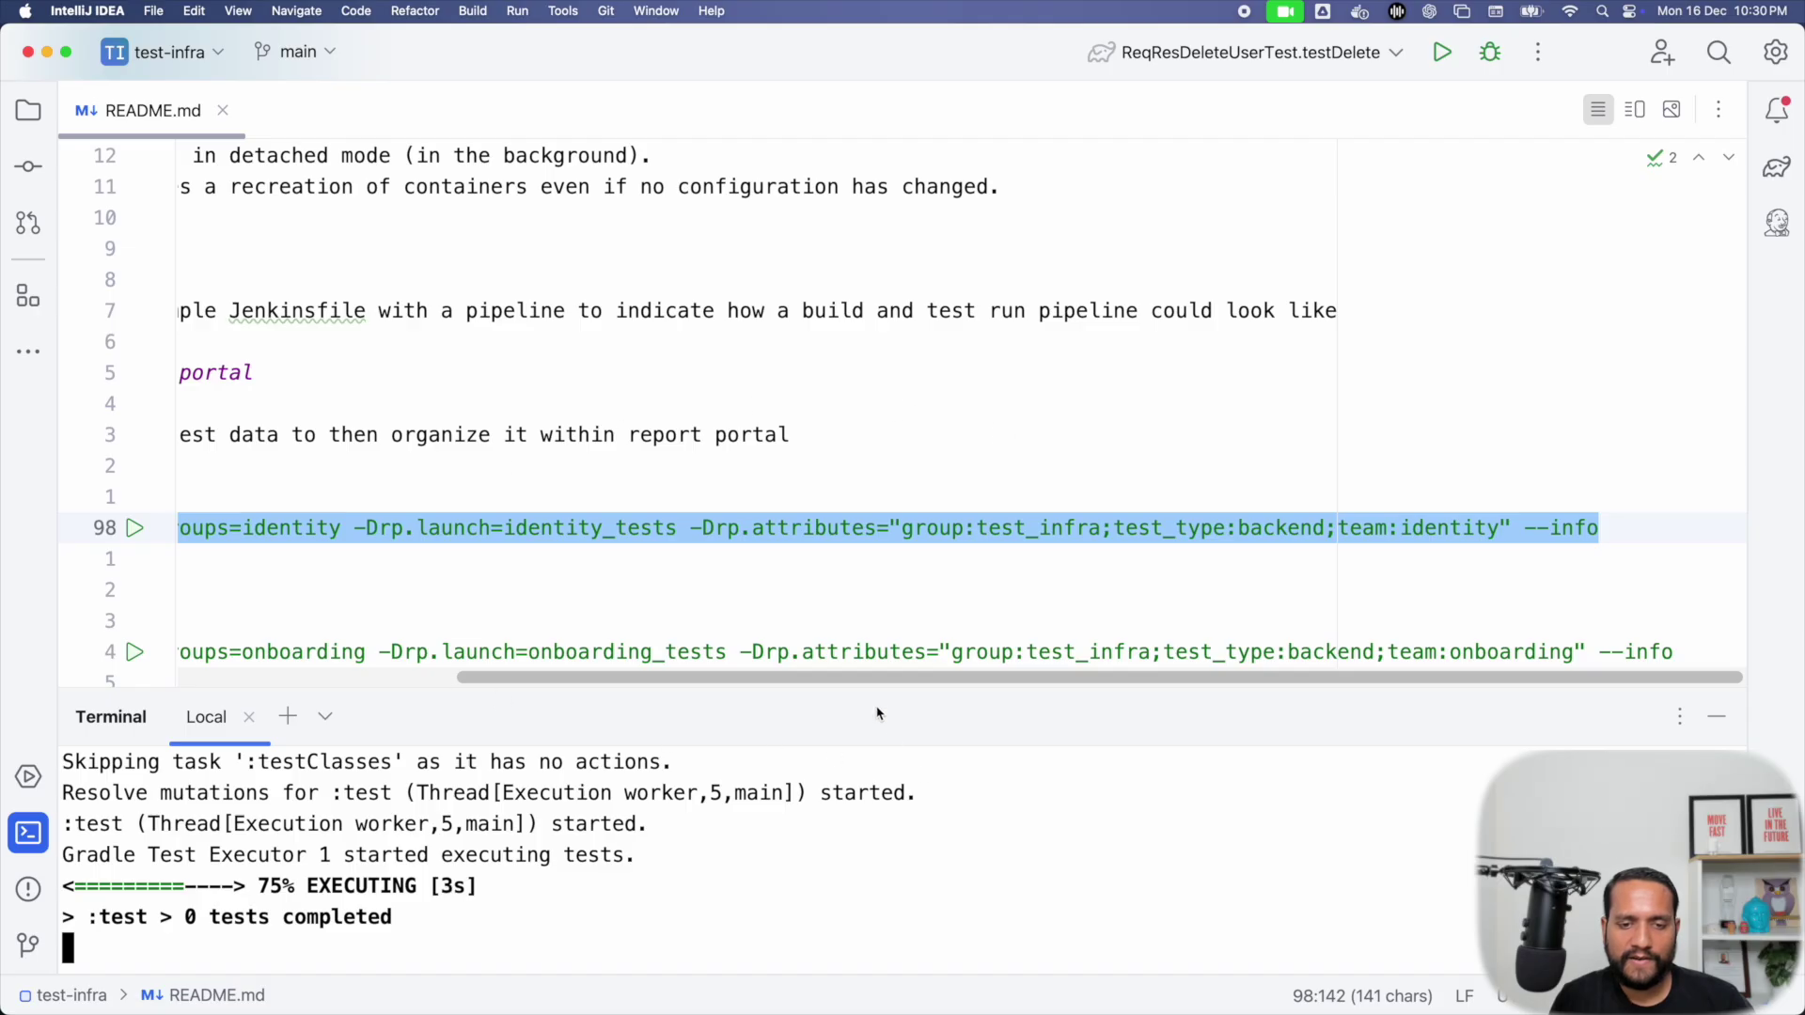
left_click_drag(878, 696, 878, 615)
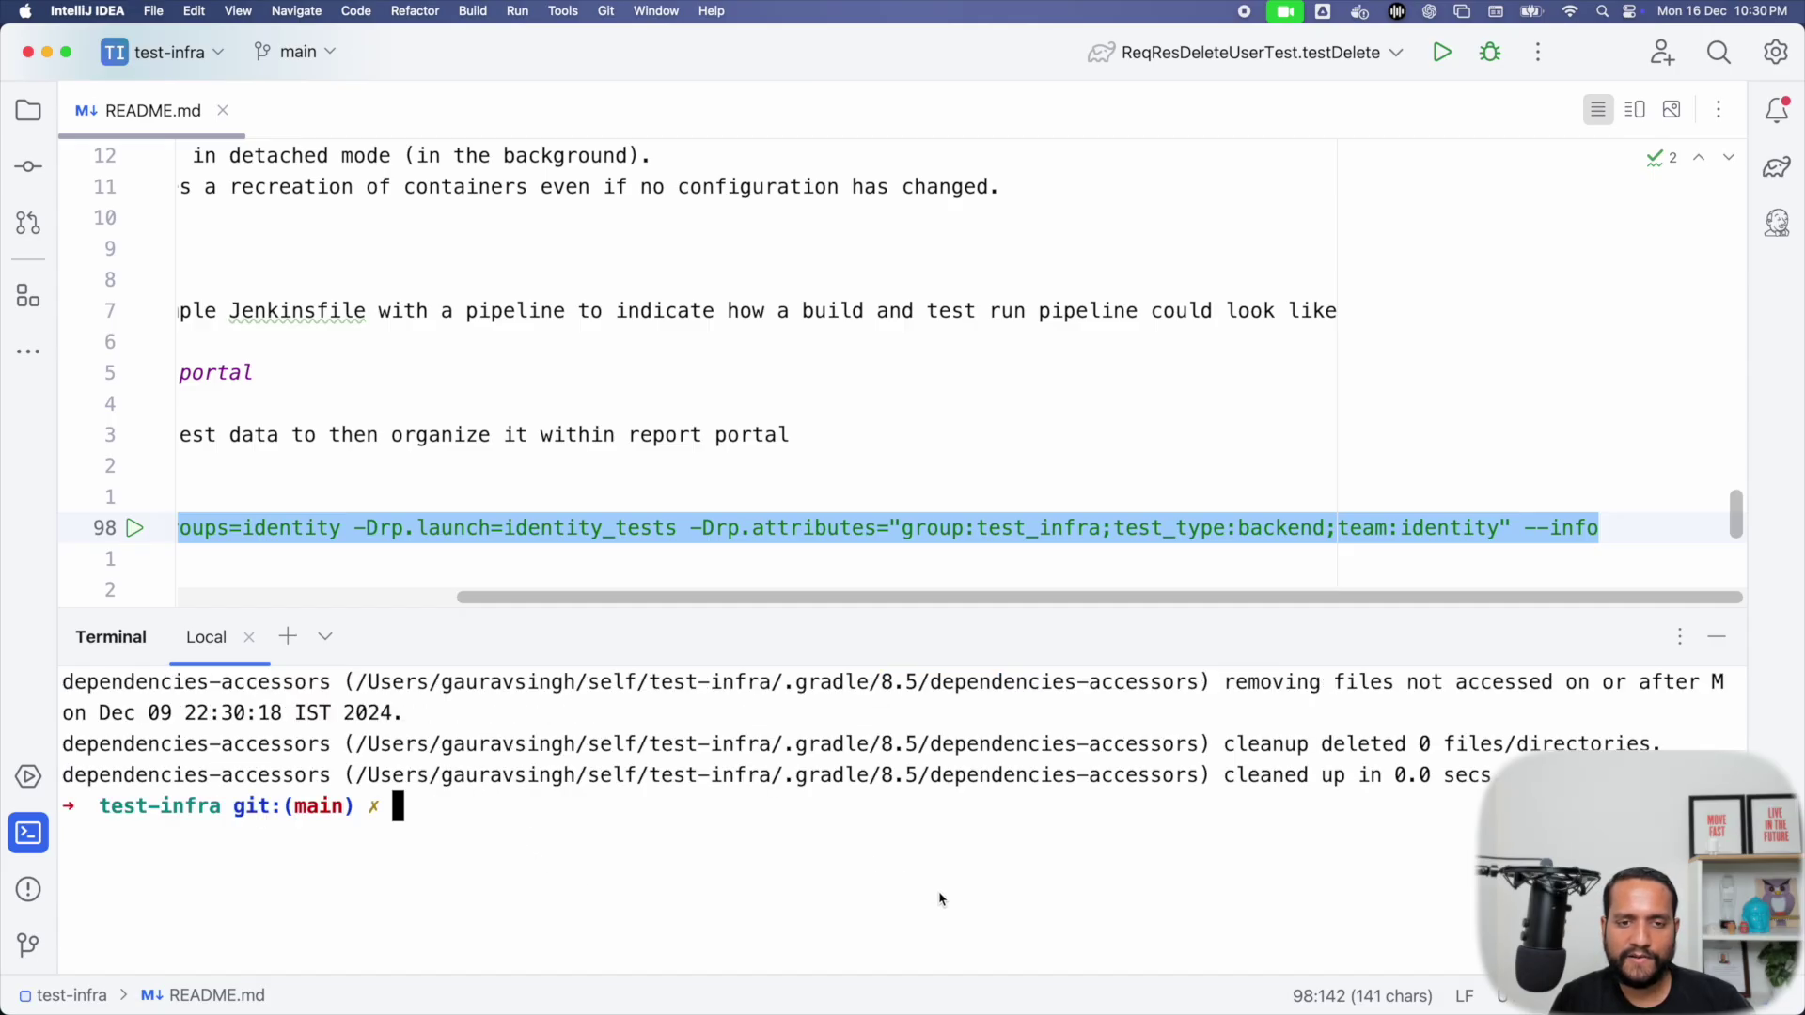
Step: Switch back to Report Portal in Chrome, reload the launches, and list the failed tests of identity_tests #8
key("super+Tab")
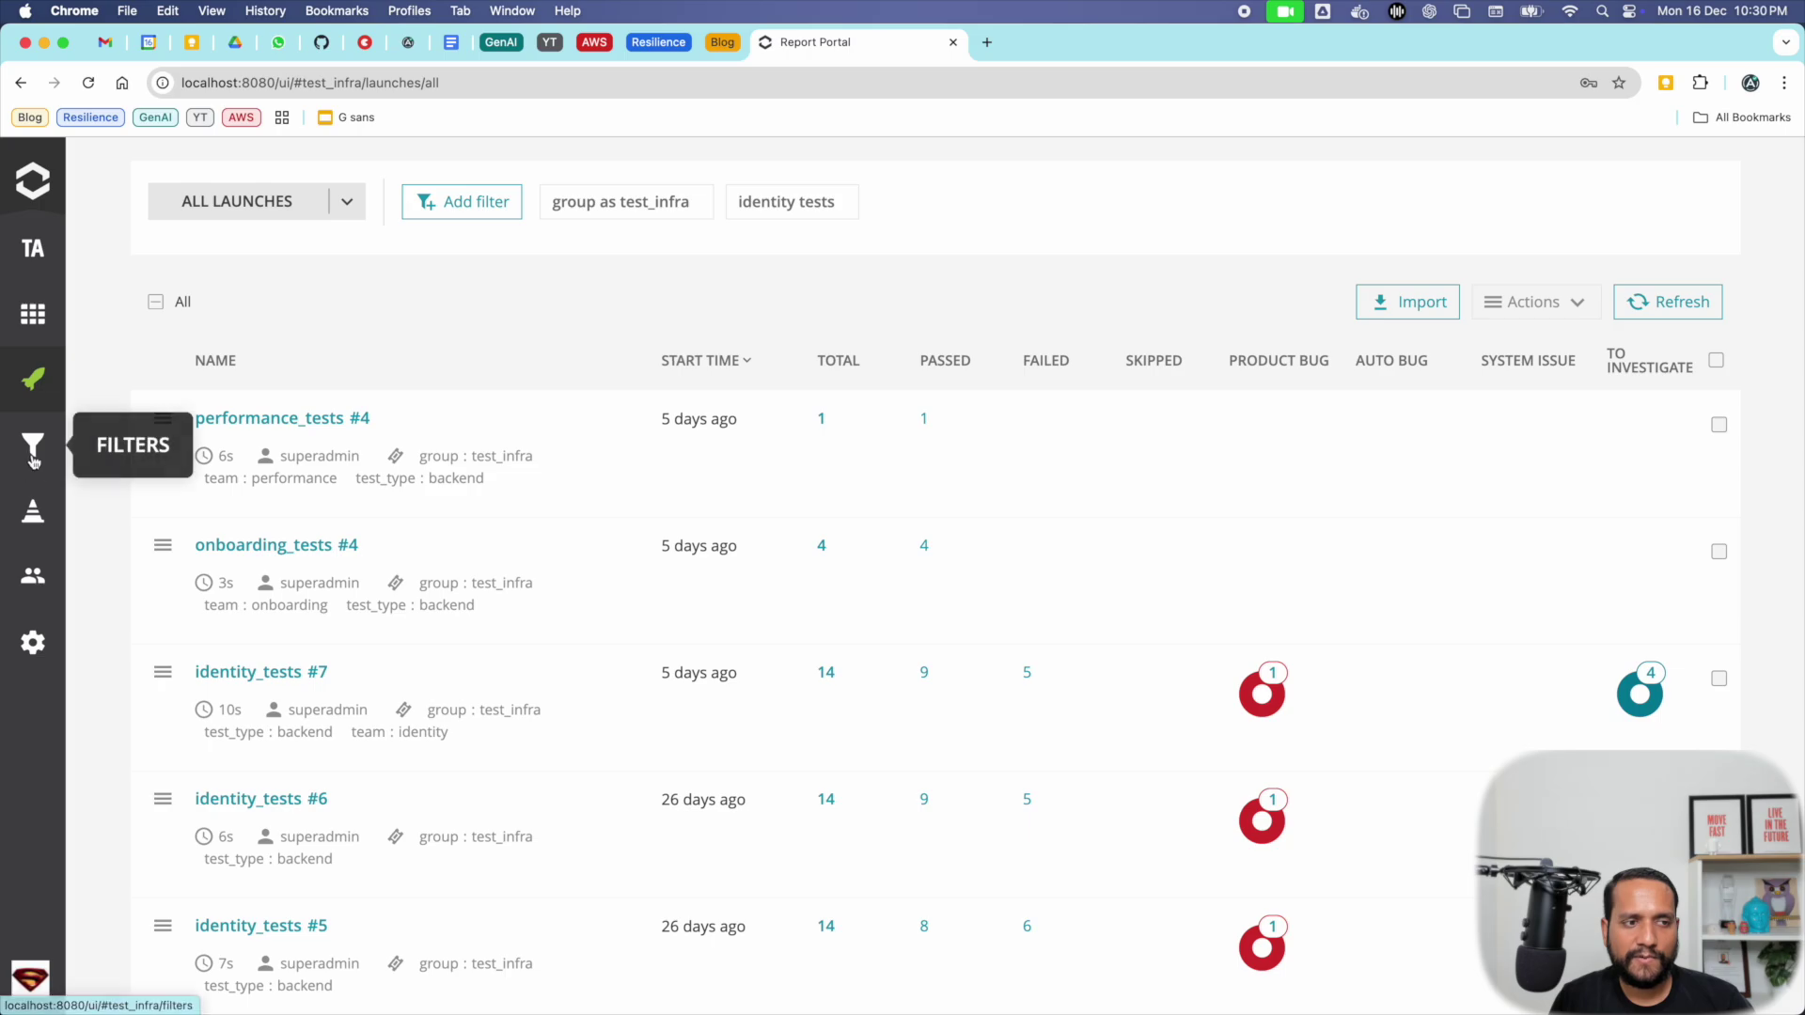
left_click(33, 378)
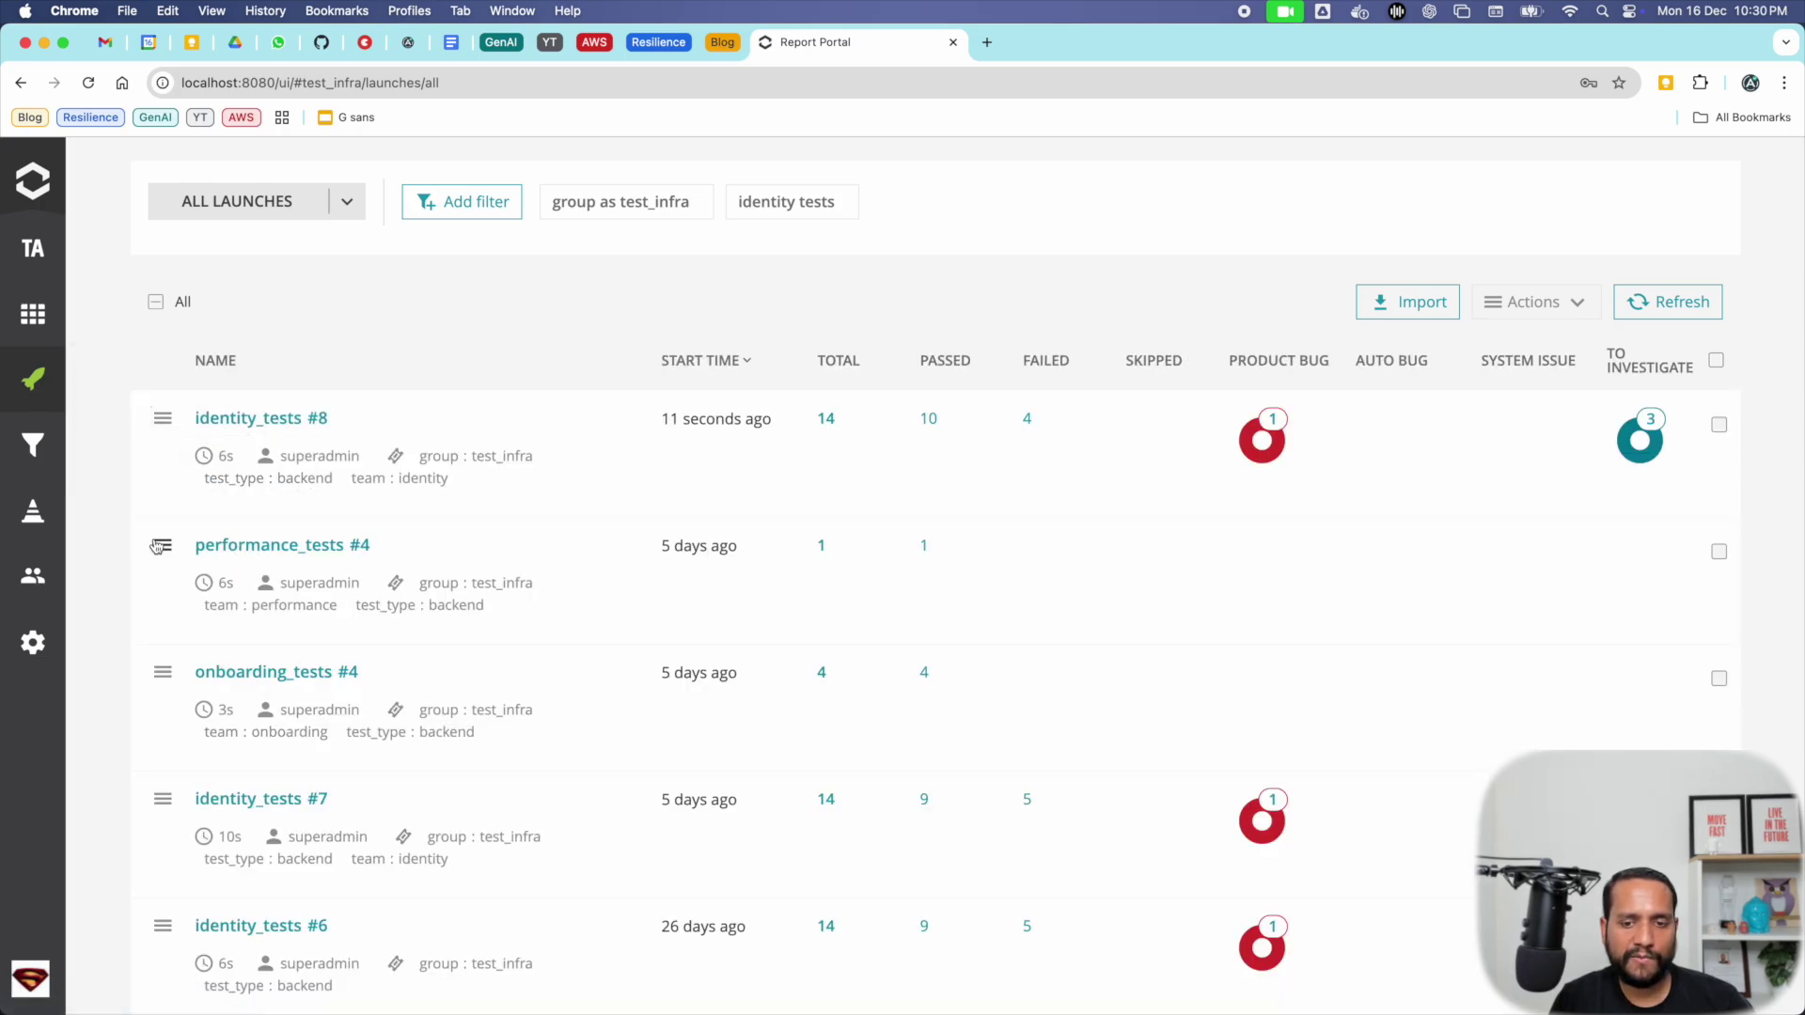
left_click(1028, 421)
Step: Examine the Pattern-Analysis labels and matched pattern names on the failed testDelete items of identity_tests #8
mouse_move(1420, 719)
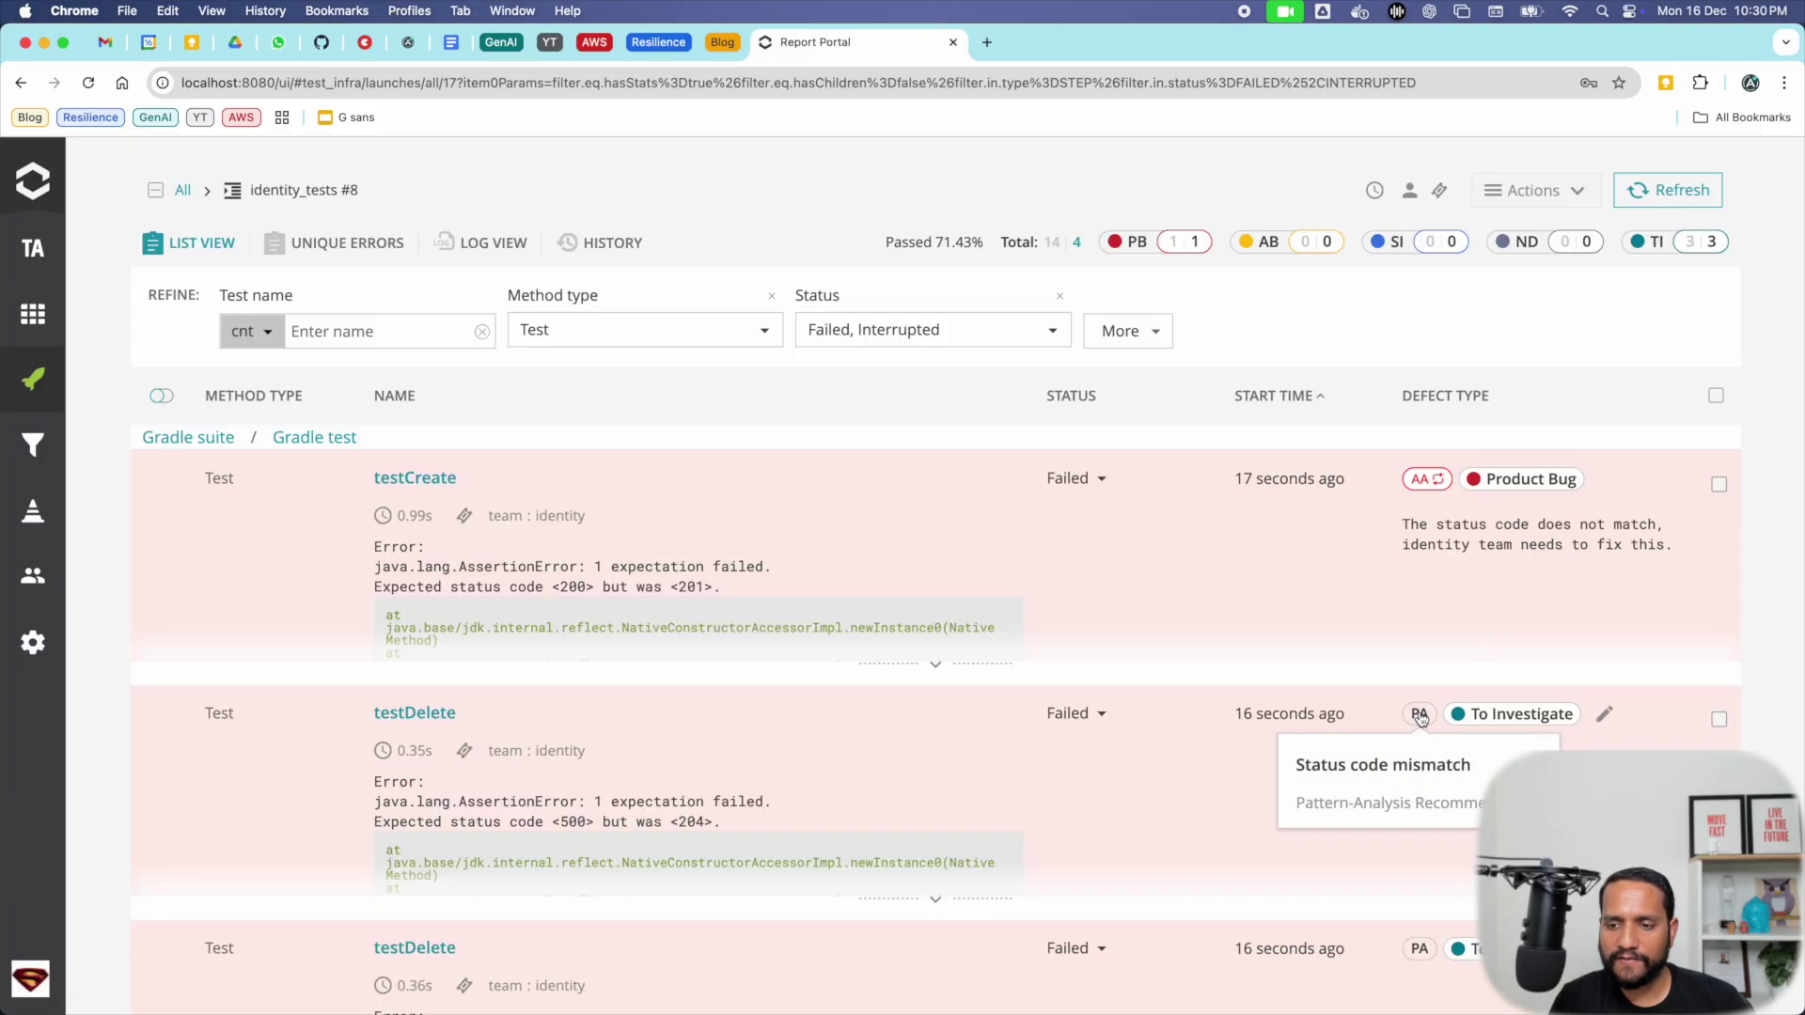
scroll(1420, 719, "down", 3)
mouse_move(1411, 458)
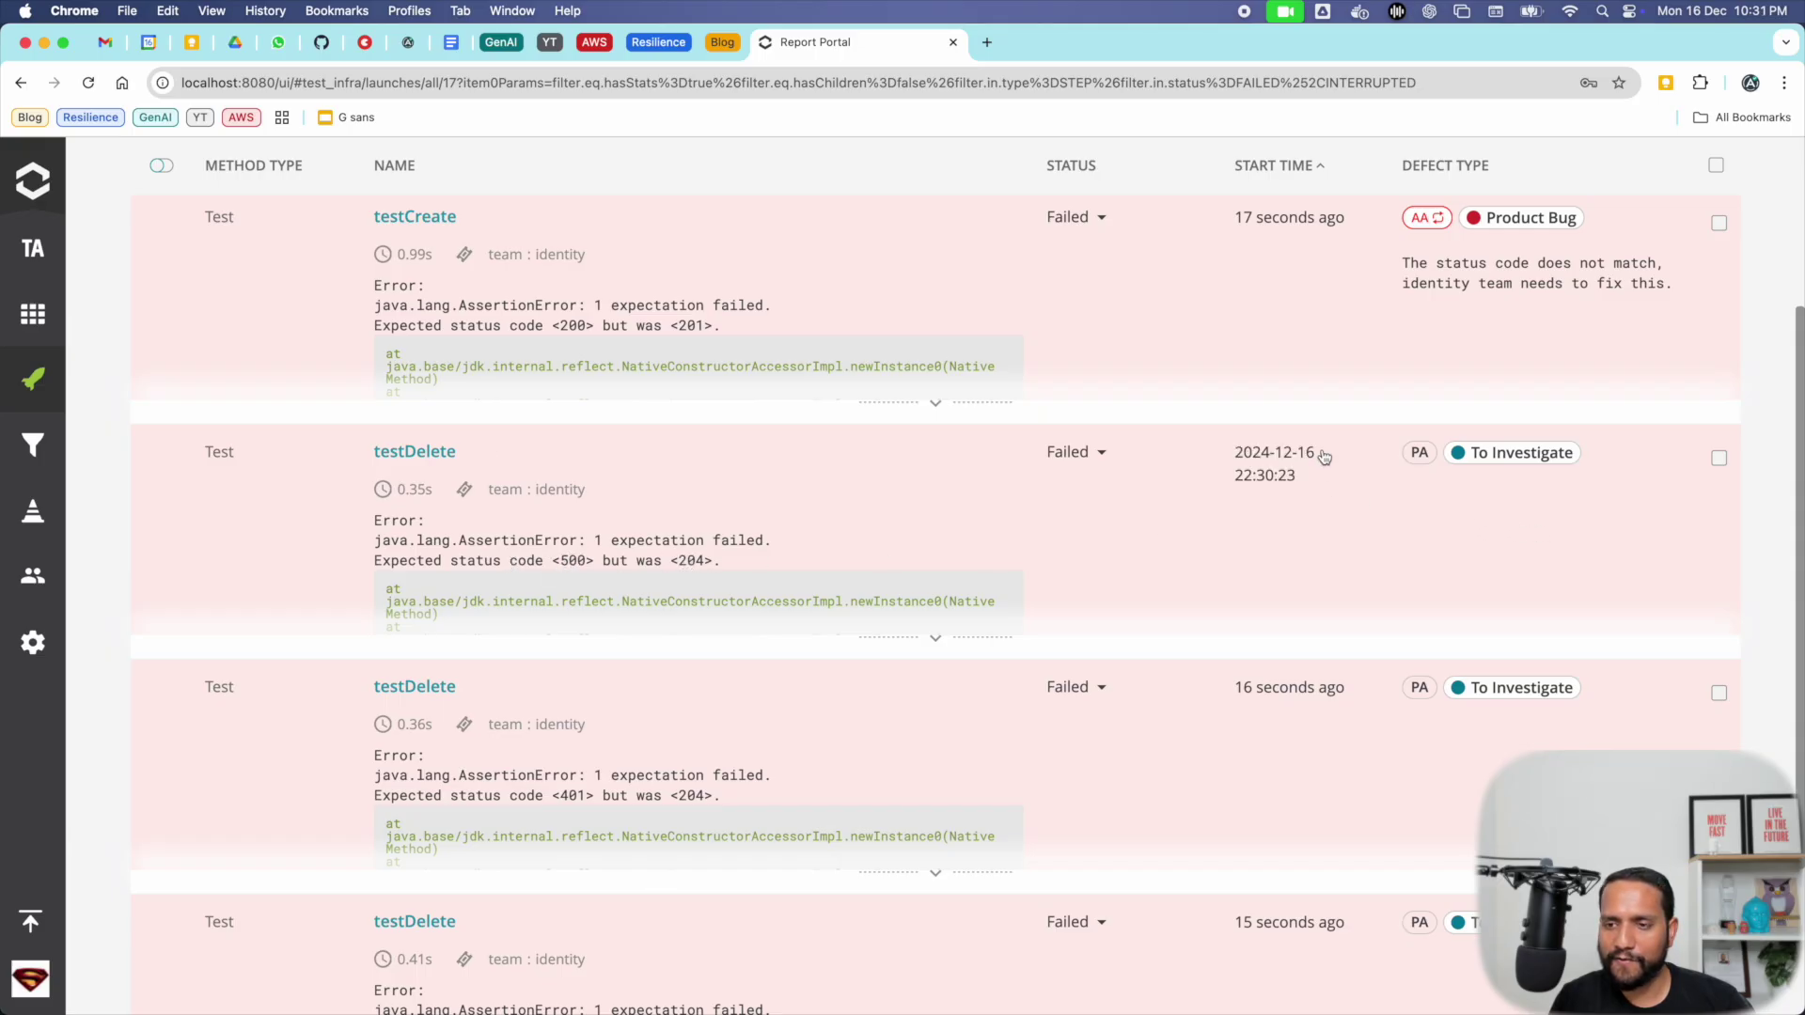
scroll(1388, 498, "down", 1)
mouse_move(1418, 634)
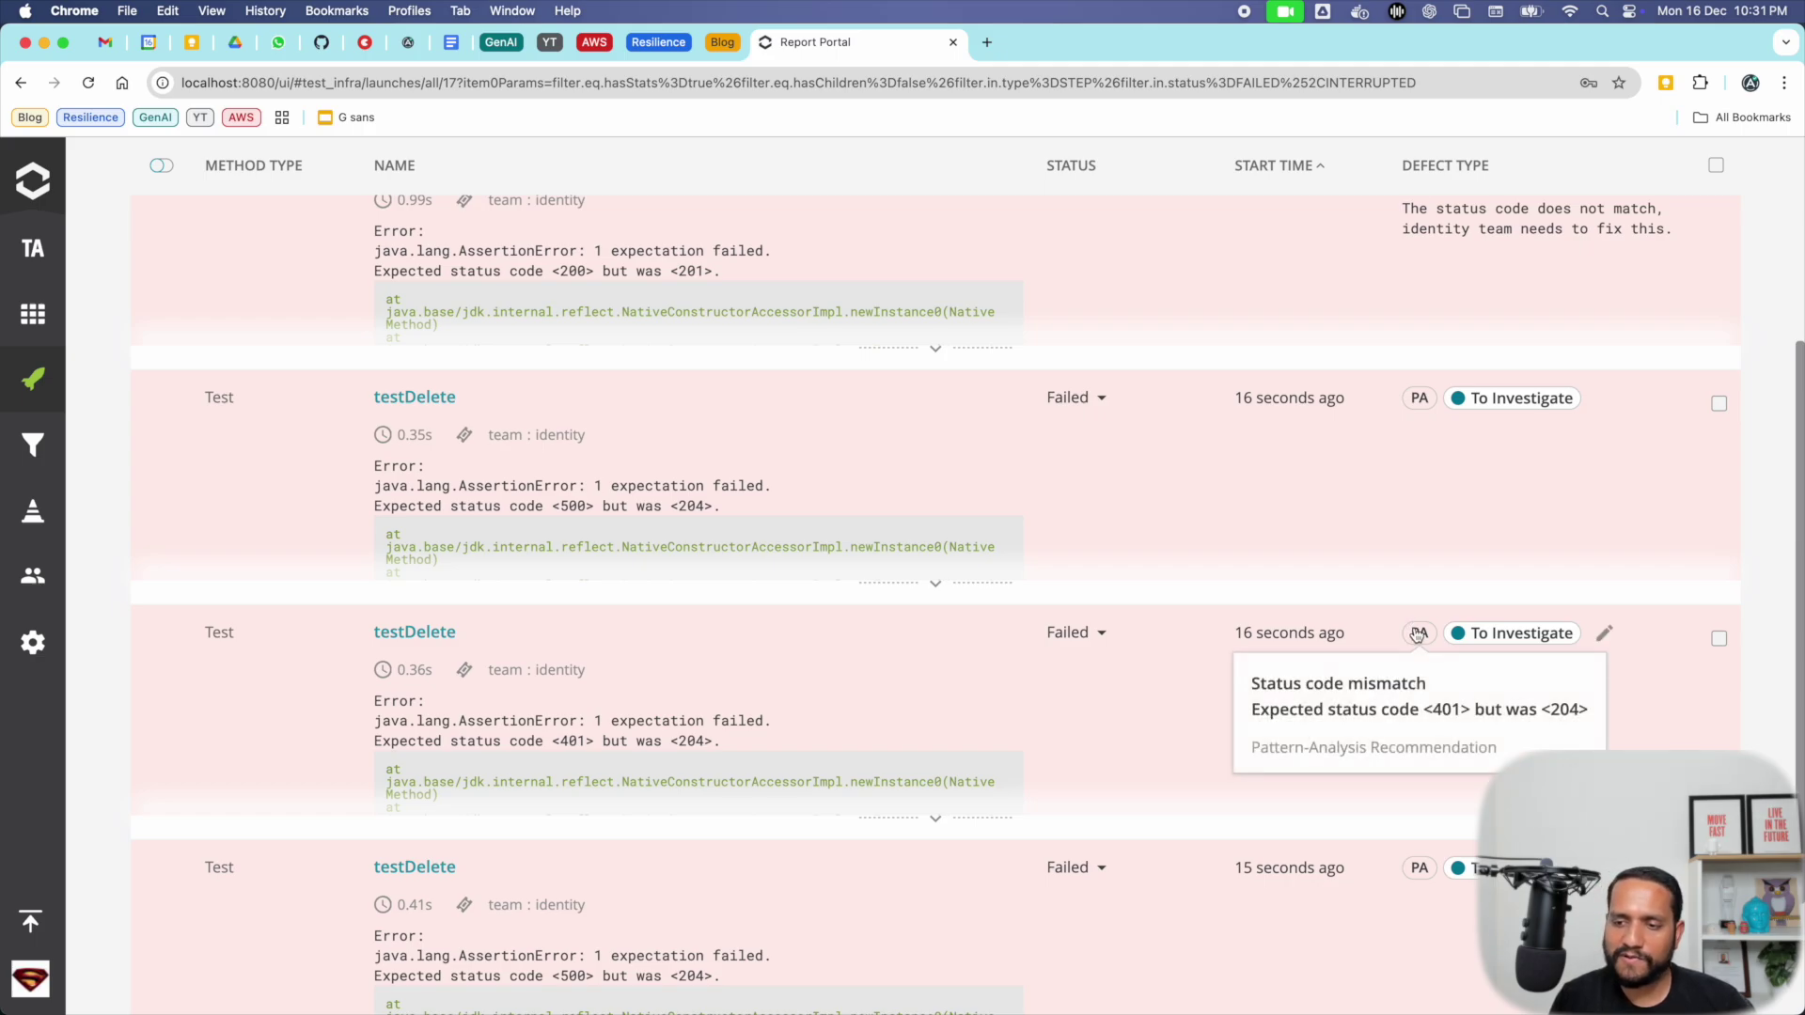
scroll(1417, 634, "down", 3)
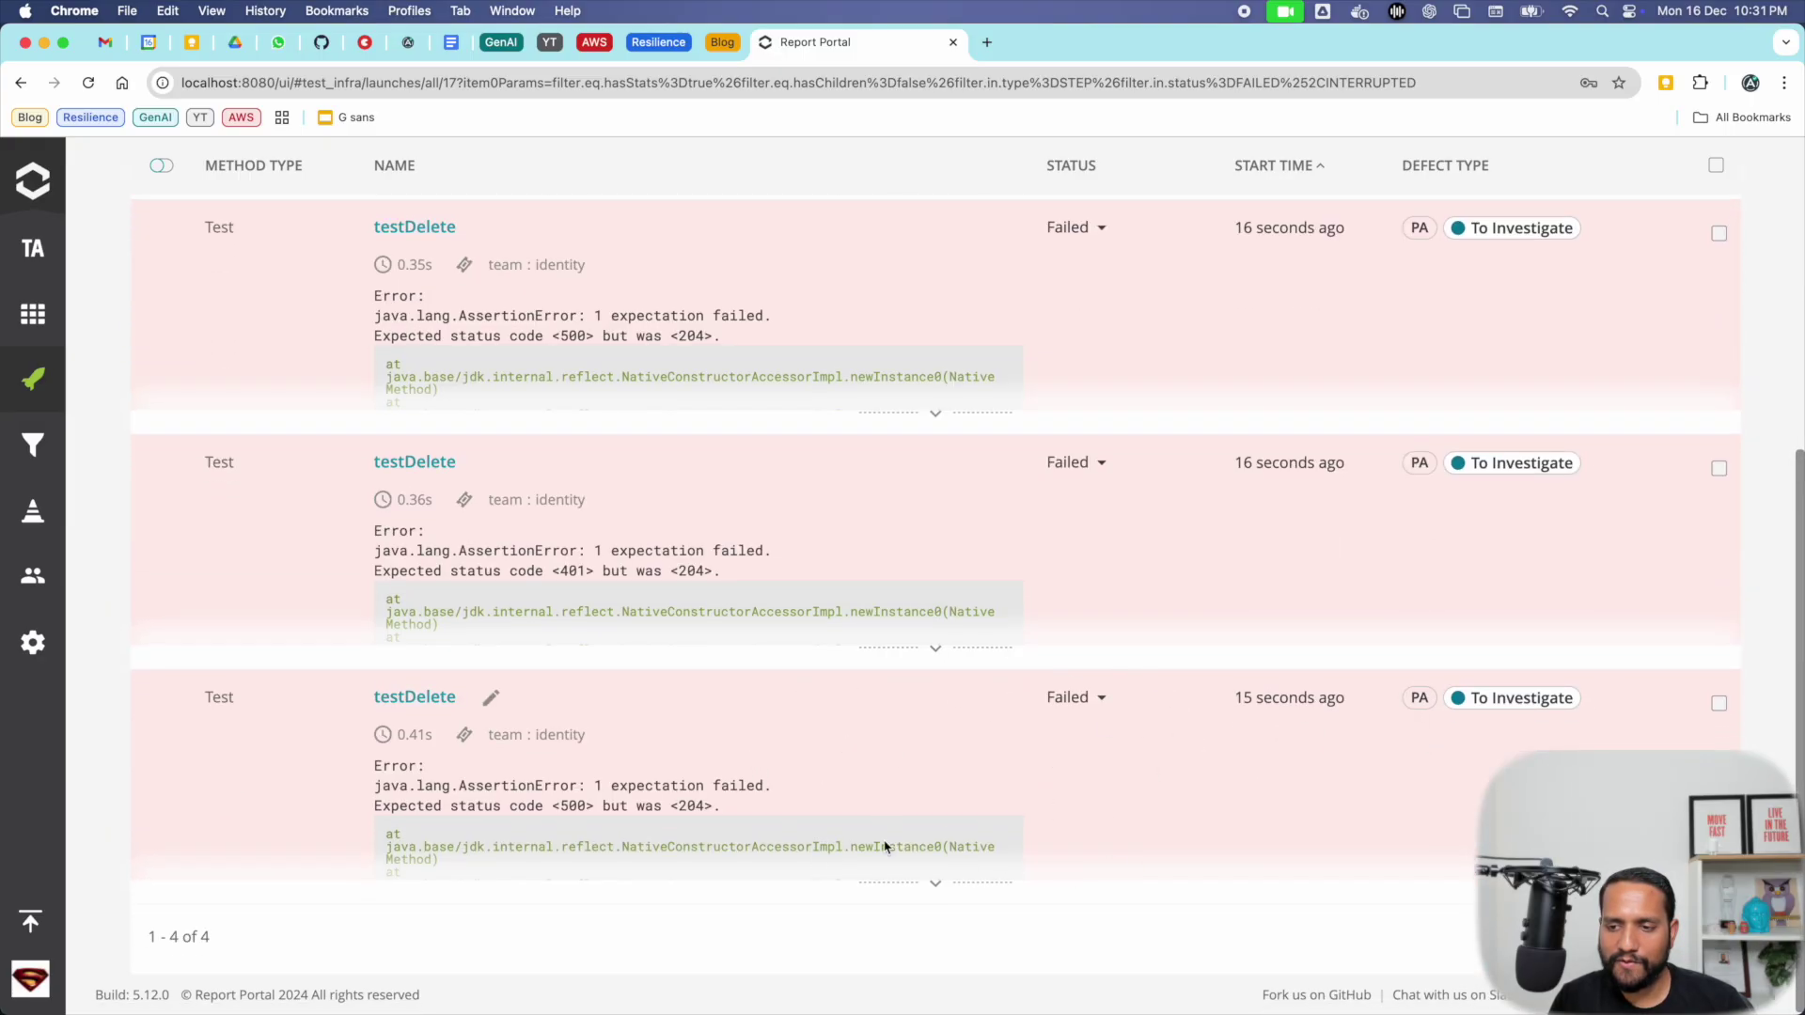
scroll(1152, 565, "up", 8)
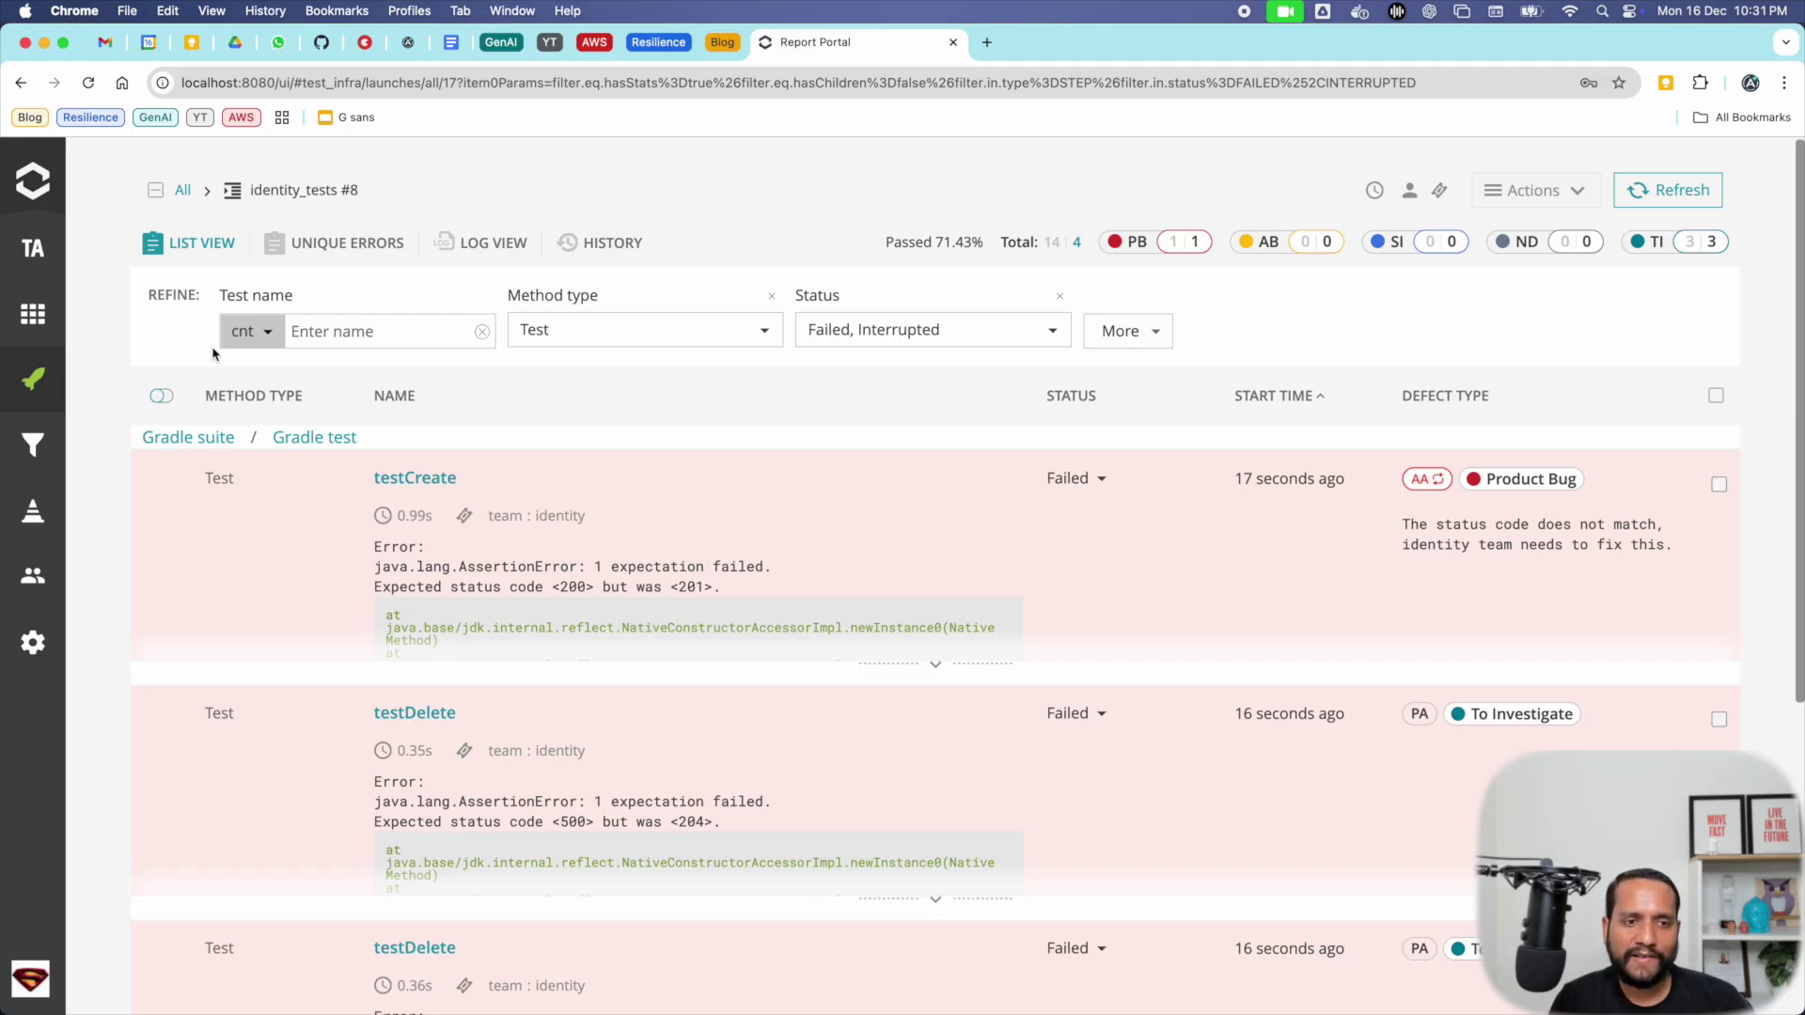
Step: Open the defect type editor for the first failed testDelete item of identity_tests #8
left_click(1508, 719)
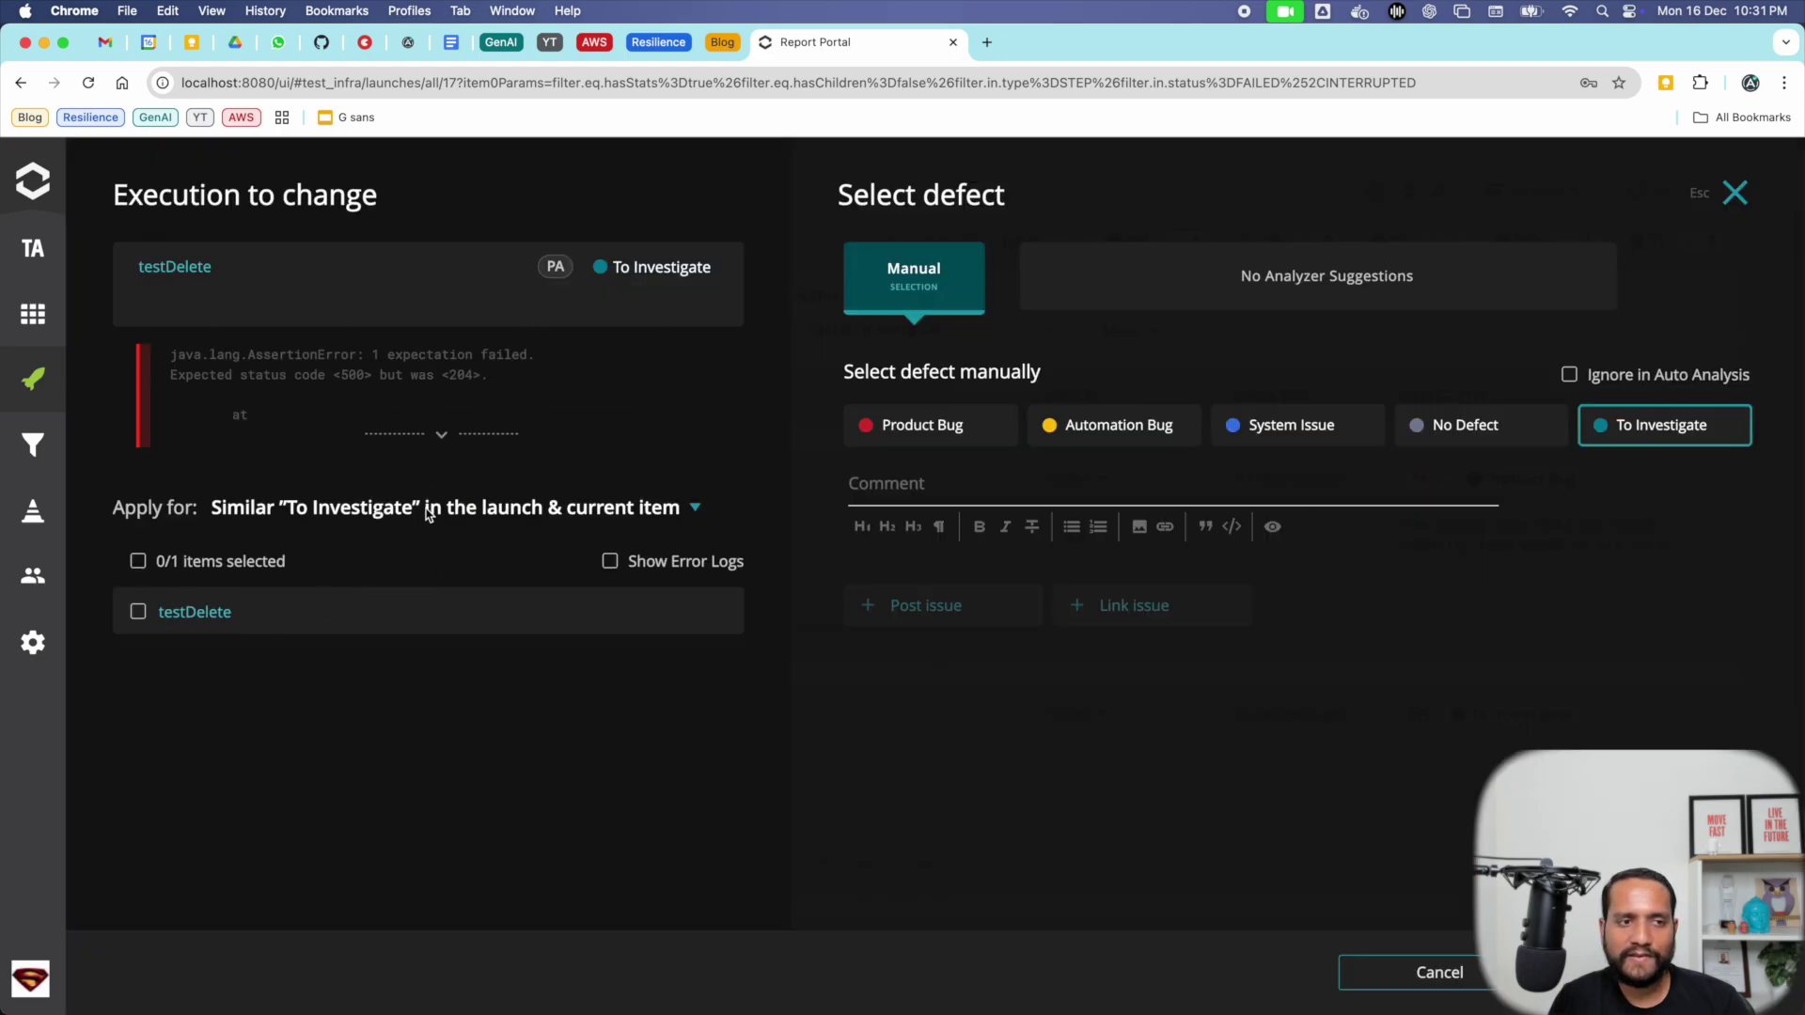